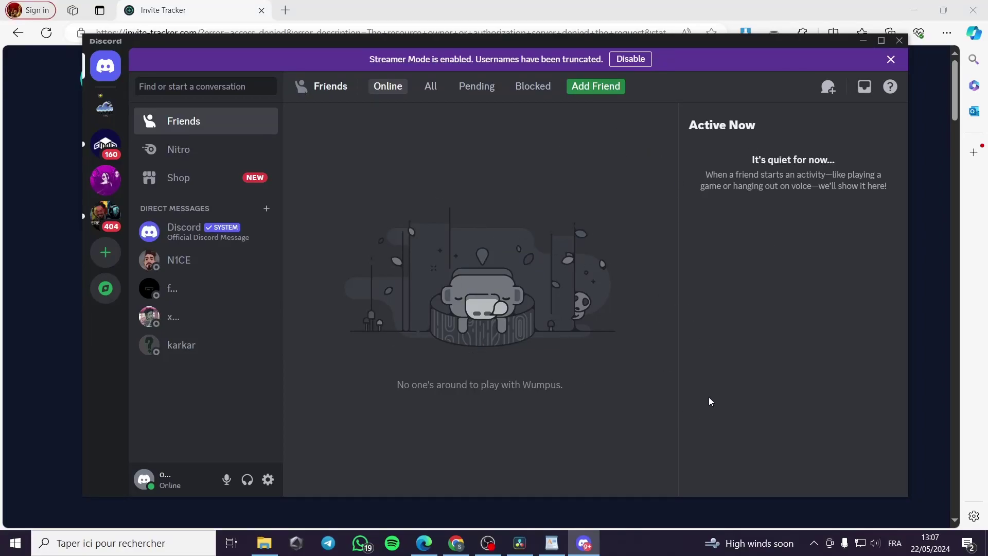
# Select the ThaReapers server in Discord, then minimize Discord to show the Invite Tracker site
pyautogui.click(106, 179)
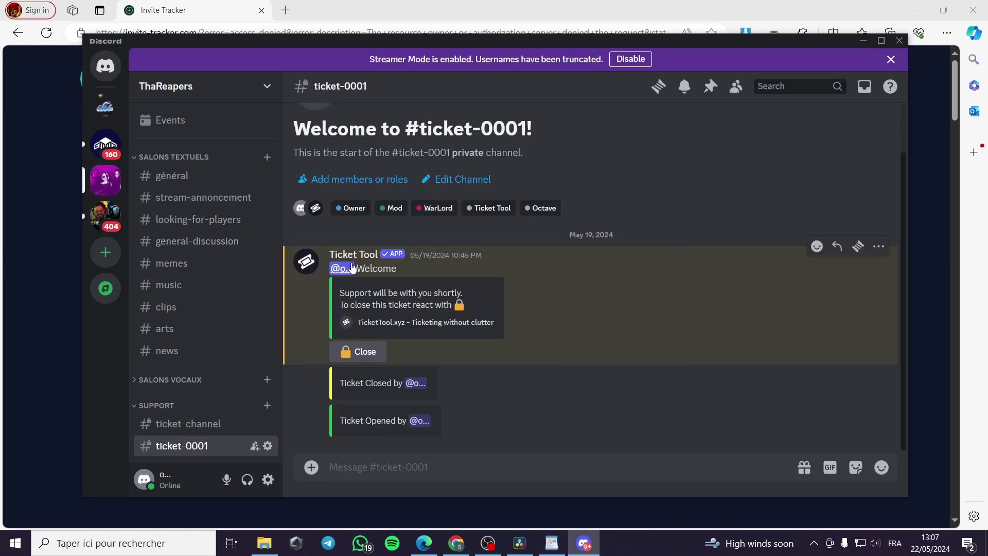
pyautogui.scroll(1, 534, 340)
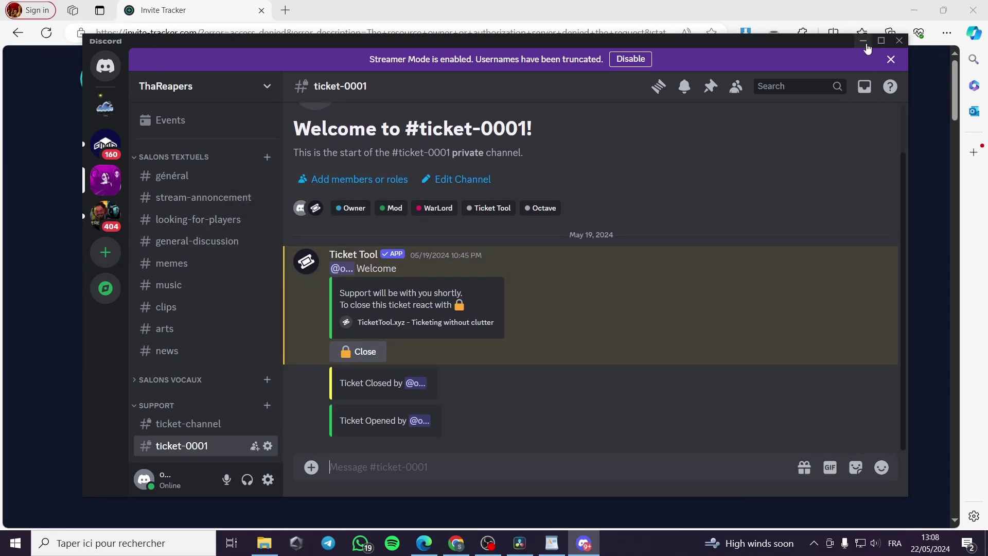
pyautogui.click(863, 40)
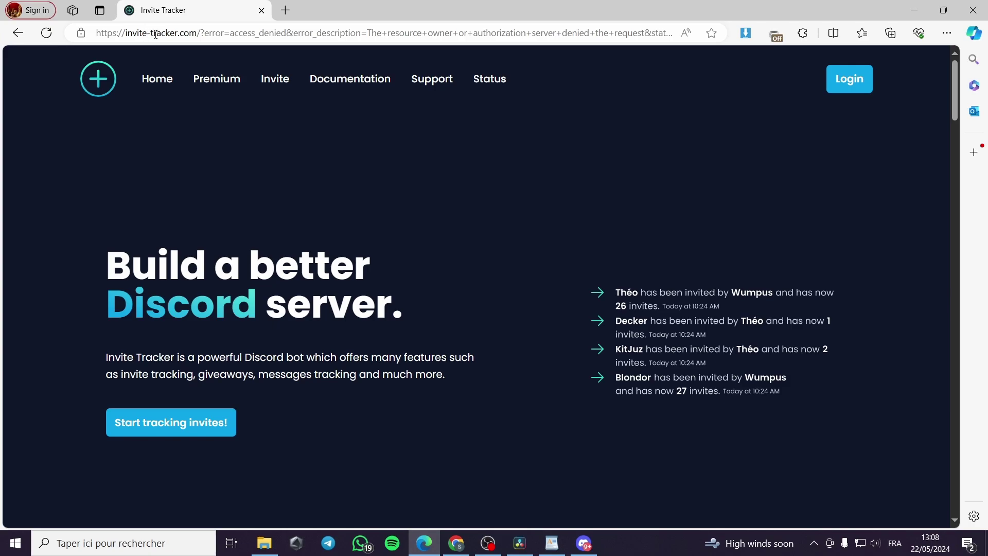
# Log in to invite-tracker.com with the Discord account by authorizing it on the OAuth page
pyautogui.scroll(-10, 327, 413)
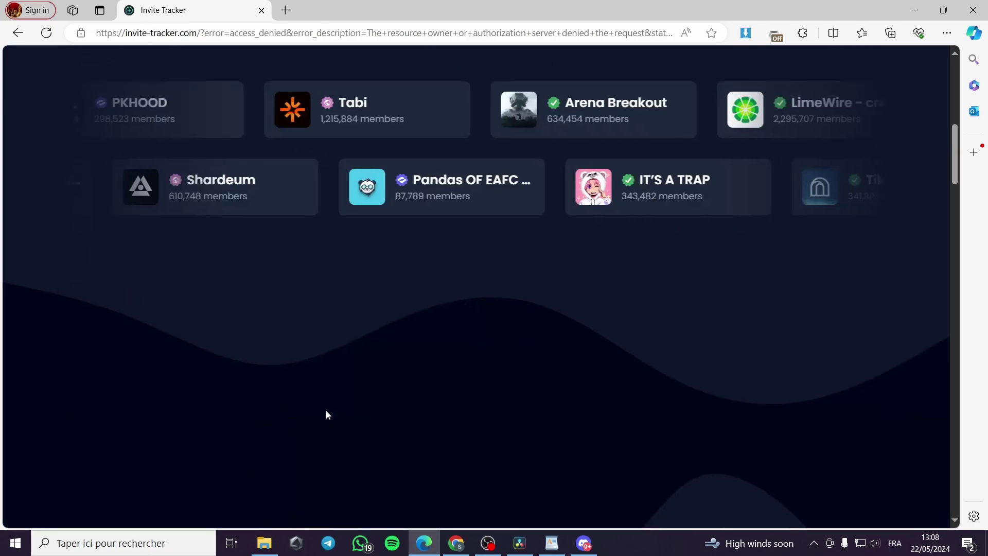
pyautogui.scroll(10, 335, 417)
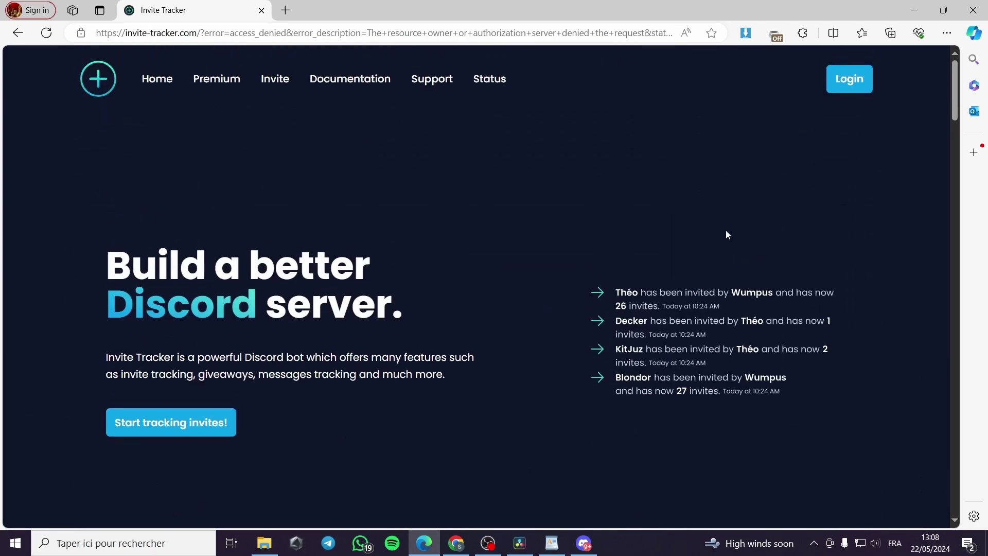
pyautogui.click(830, 93)
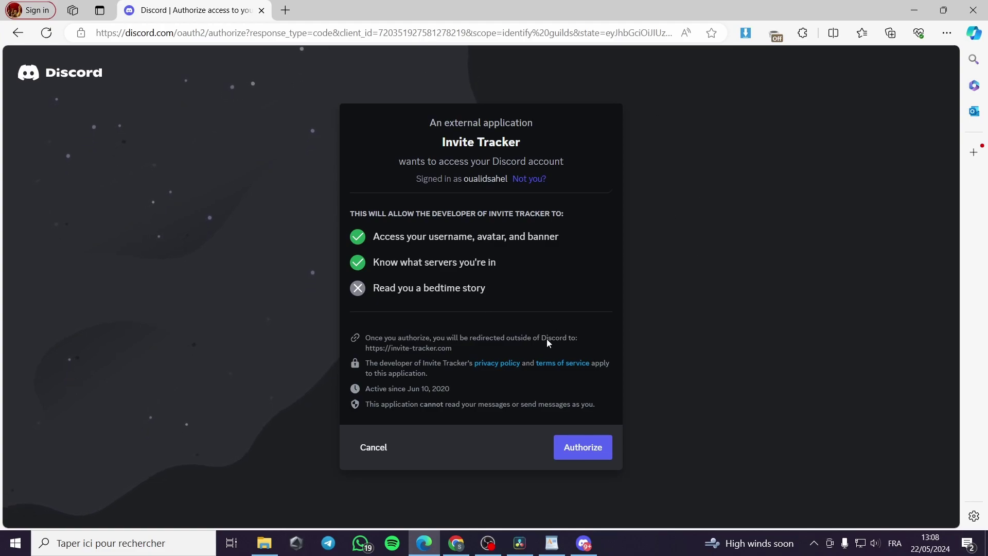
pyautogui.click(587, 457)
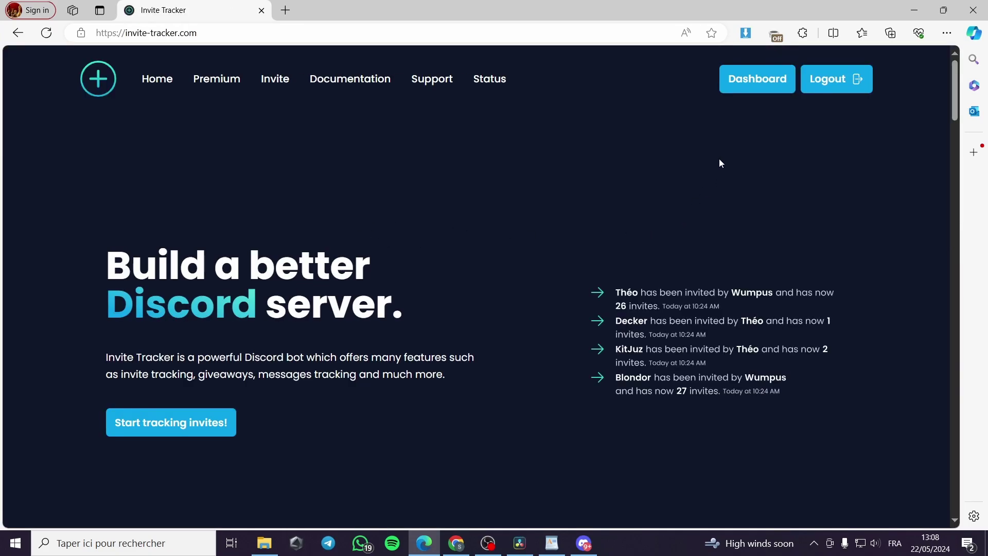
# Open the Dashboard server selector listing ThaReapers and the second server, briefly checking Discord
pyautogui.click(749, 79)
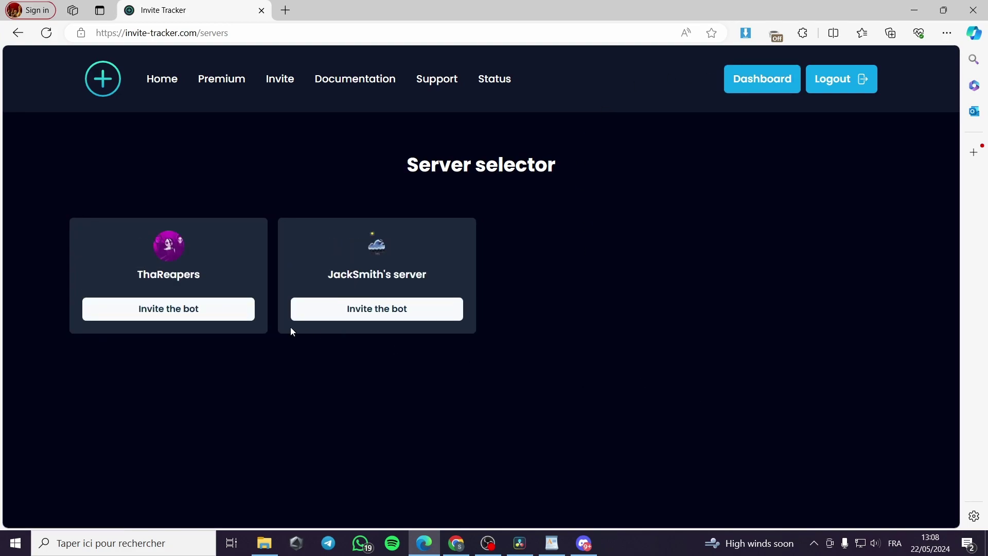
pyautogui.click(584, 543)
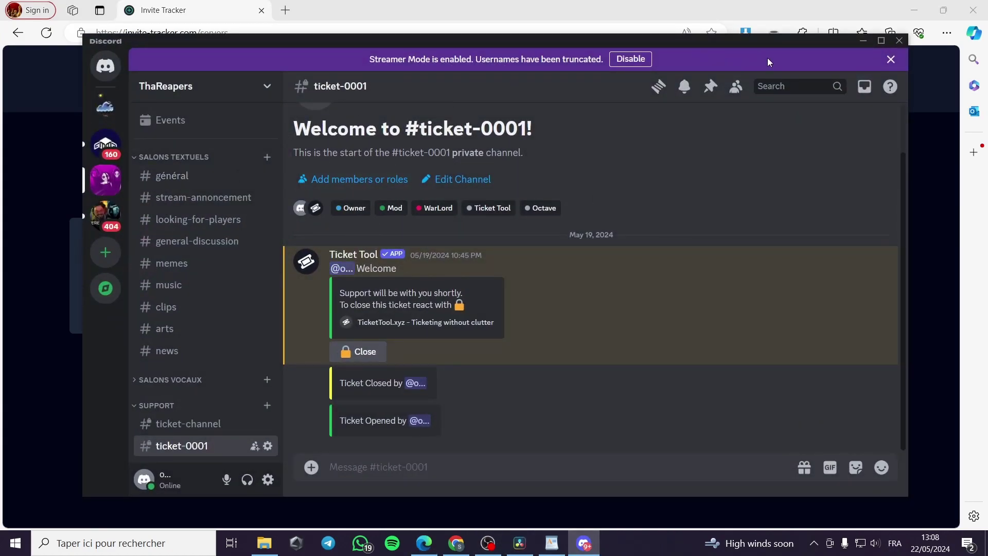
pyautogui.click(863, 40)
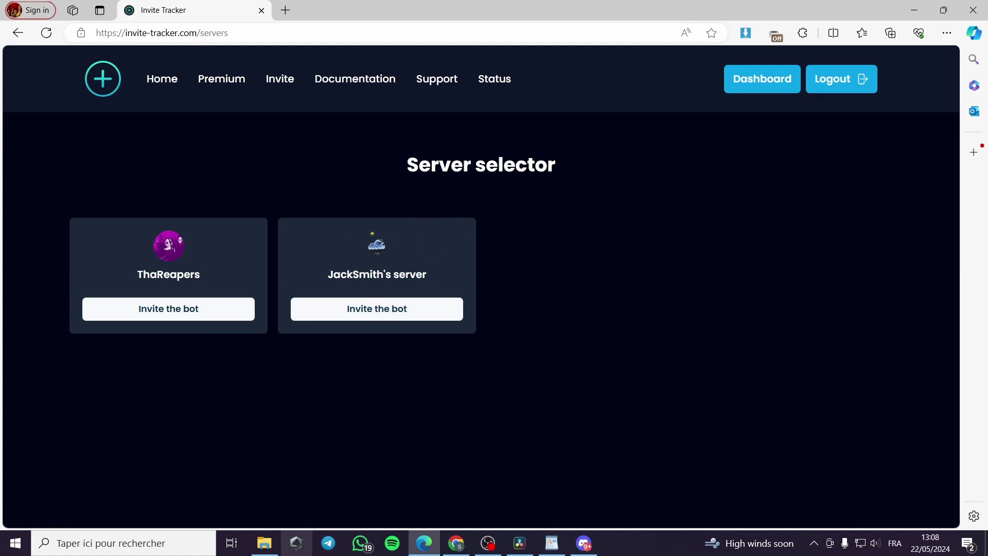
# Start inviting the bot and keep ThaReapers as the target server
pyautogui.click(163, 319)
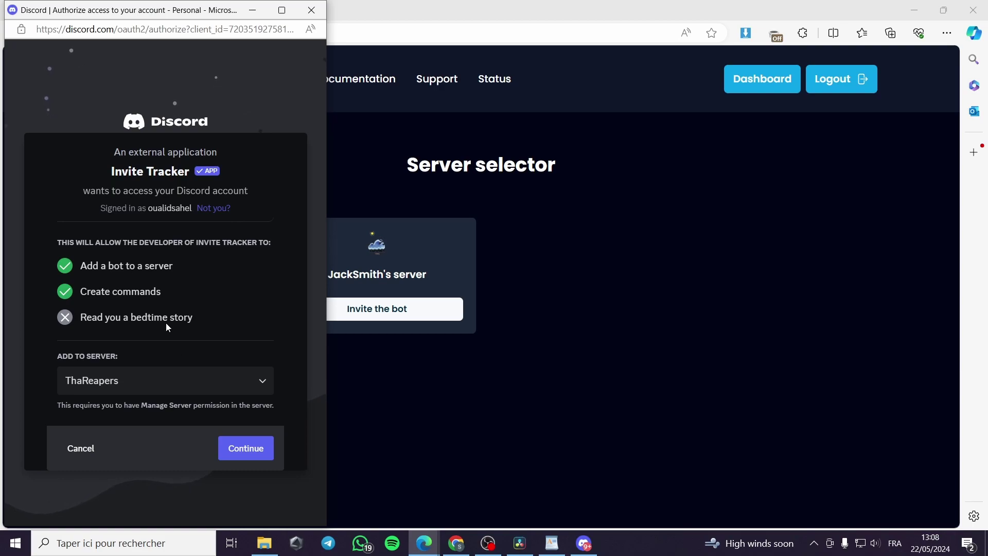
pyautogui.click(140, 384)
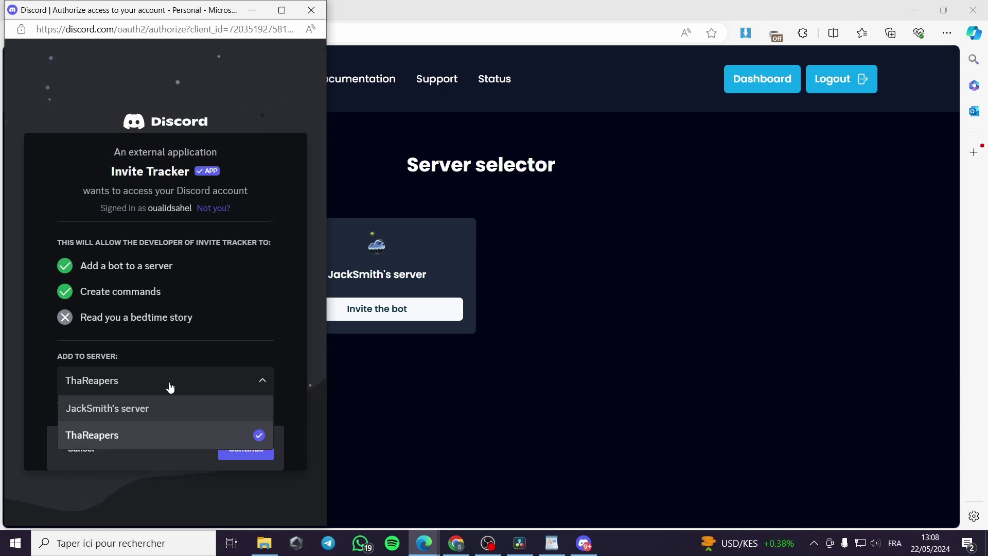
pyautogui.click(171, 387)
pyautogui.click(165, 386)
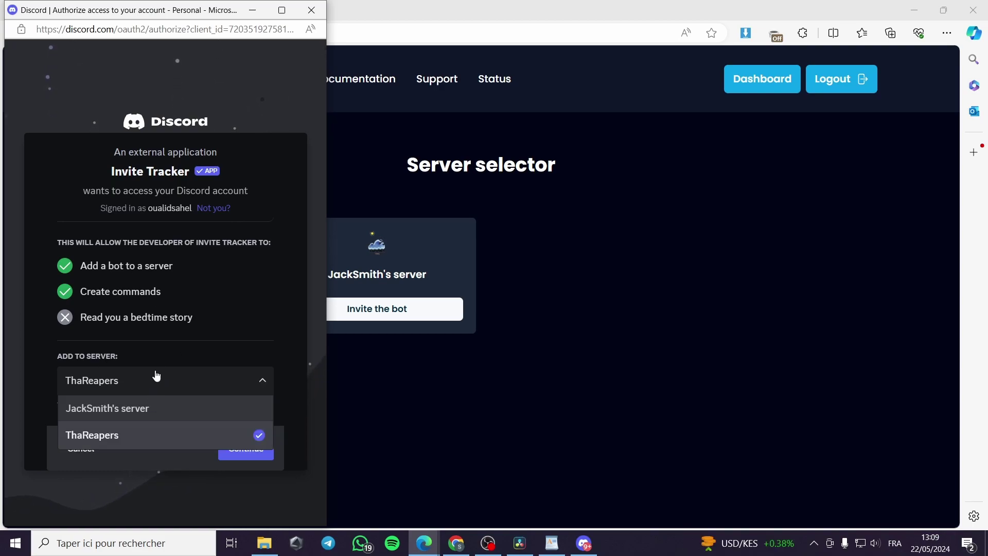
pyautogui.click(157, 376)
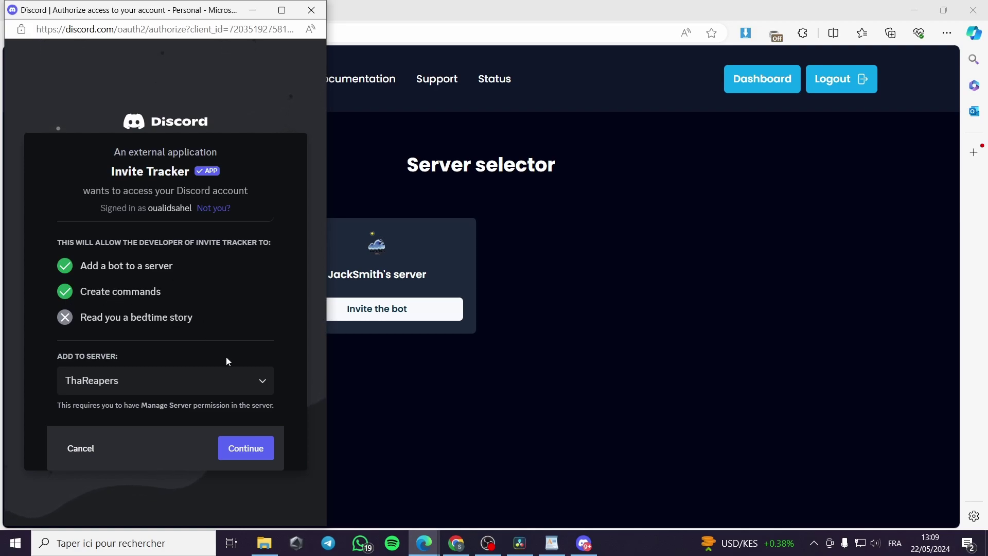
pyautogui.click(259, 452)
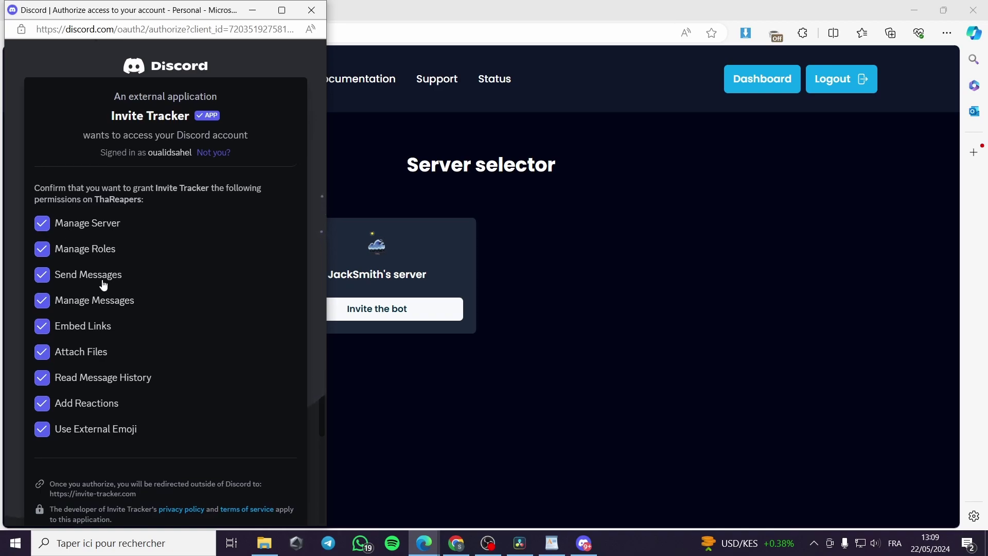
# Review and authorize the bot's permissions, then pass the hCaptcha check
pyautogui.scroll(-2, 102, 283)
pyautogui.scroll(2, 100, 252)
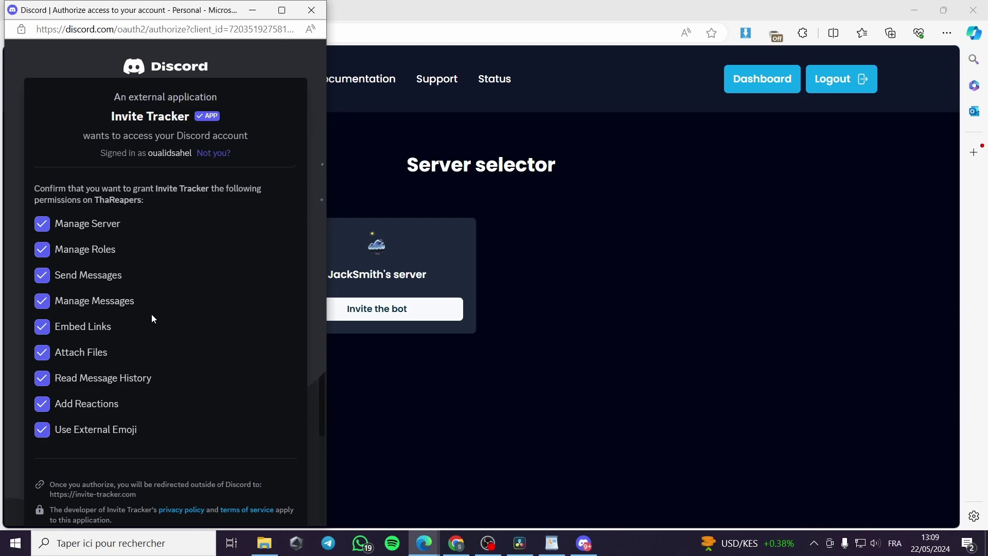
pyautogui.scroll(-2, 151, 314)
pyautogui.scroll(-1, 145, 307)
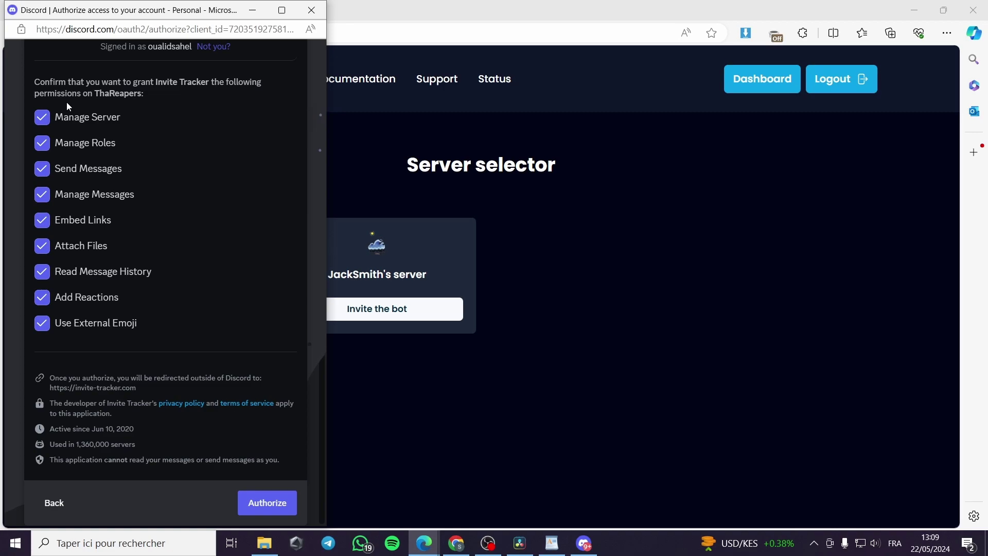
pyautogui.scroll(2, 73, 143)
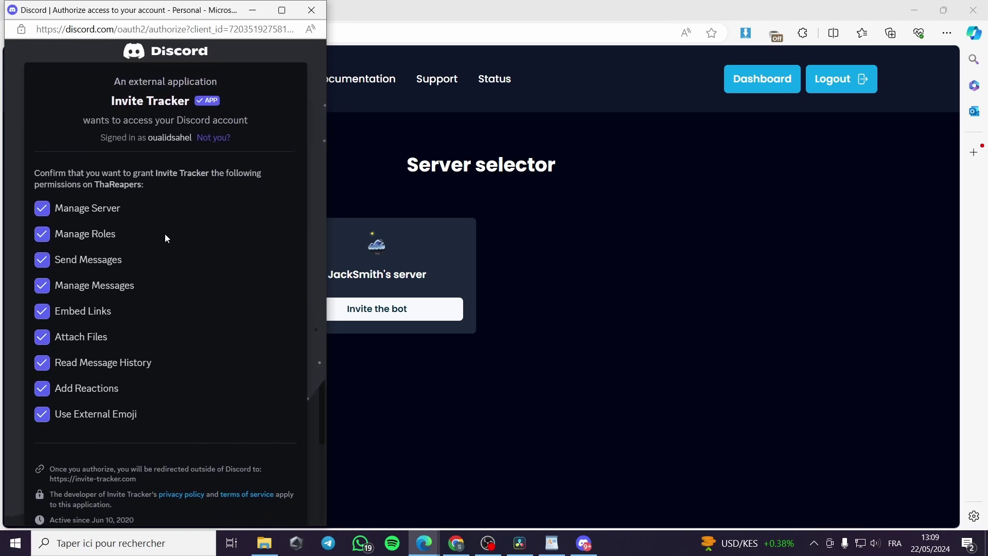
pyautogui.scroll(-2, 165, 237)
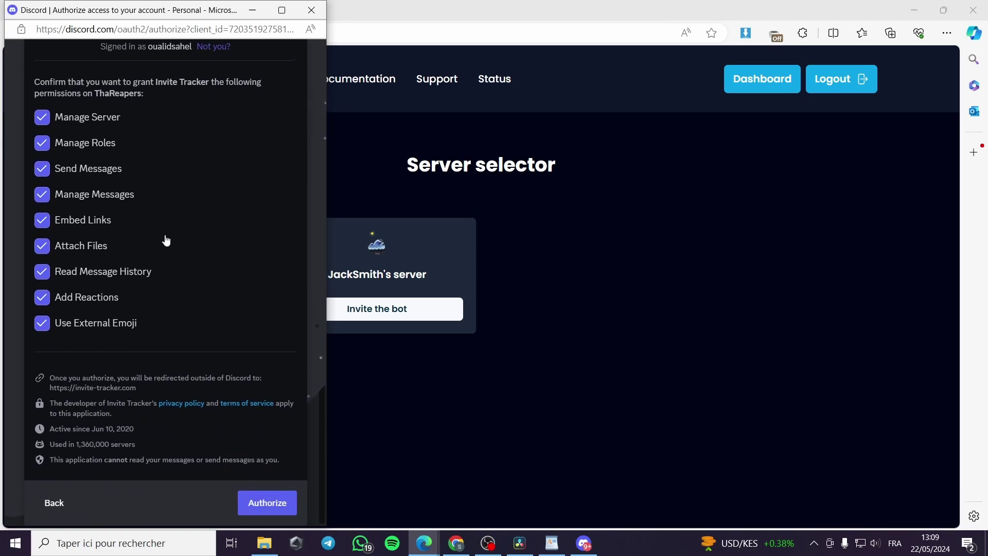
pyautogui.click(273, 503)
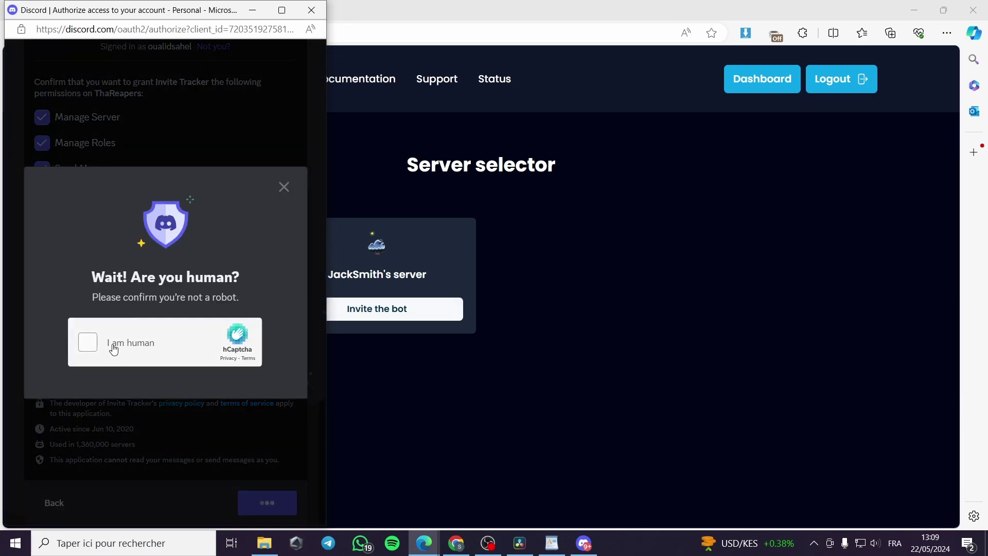
pyautogui.click(87, 342)
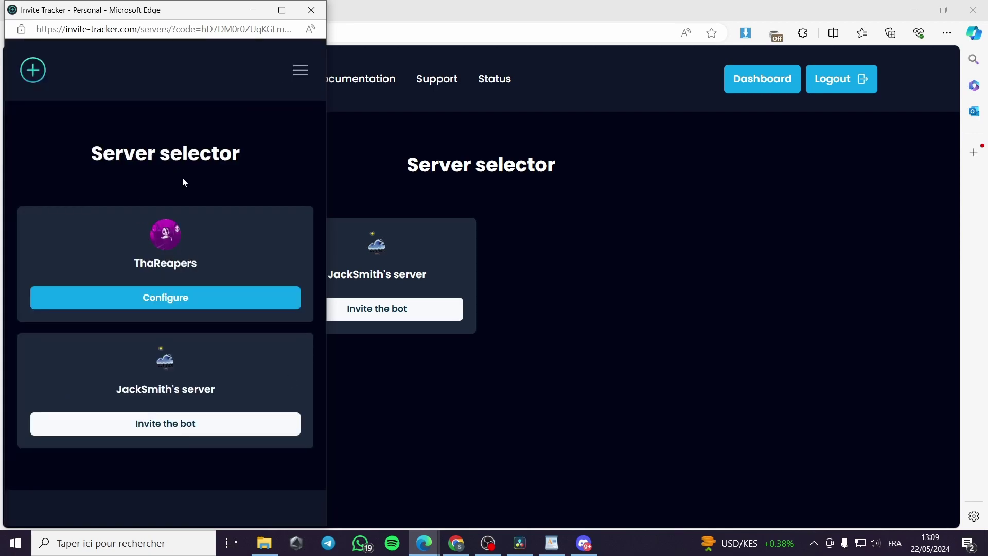
# Add Support team as an auto role for ThaReapers and save
pyautogui.click(168, 304)
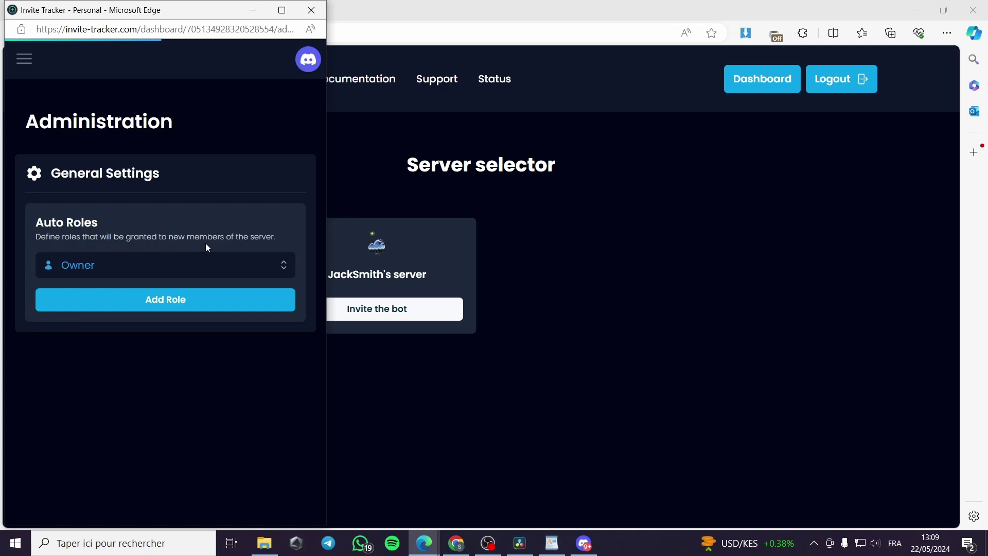
pyautogui.click(275, 267)
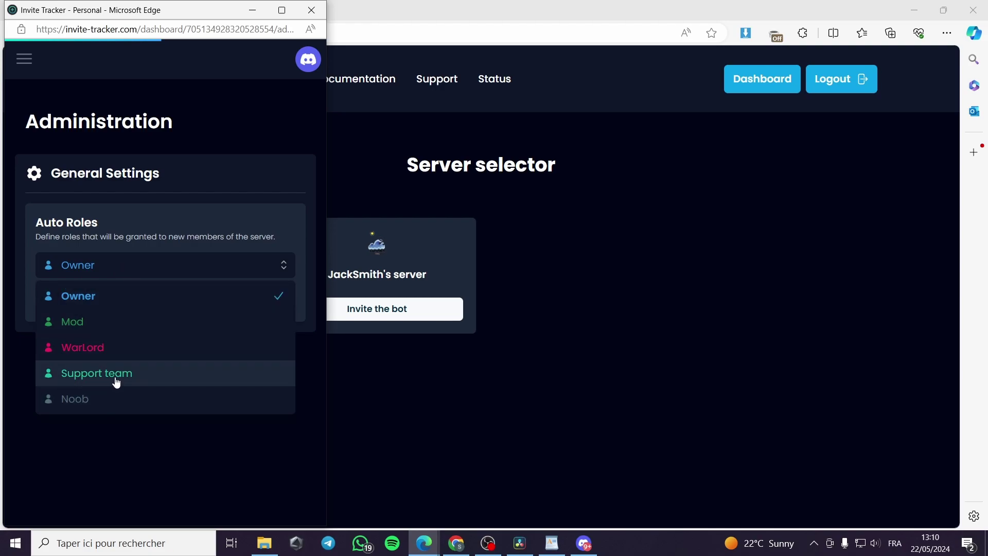
pyautogui.click(160, 378)
pyautogui.click(185, 301)
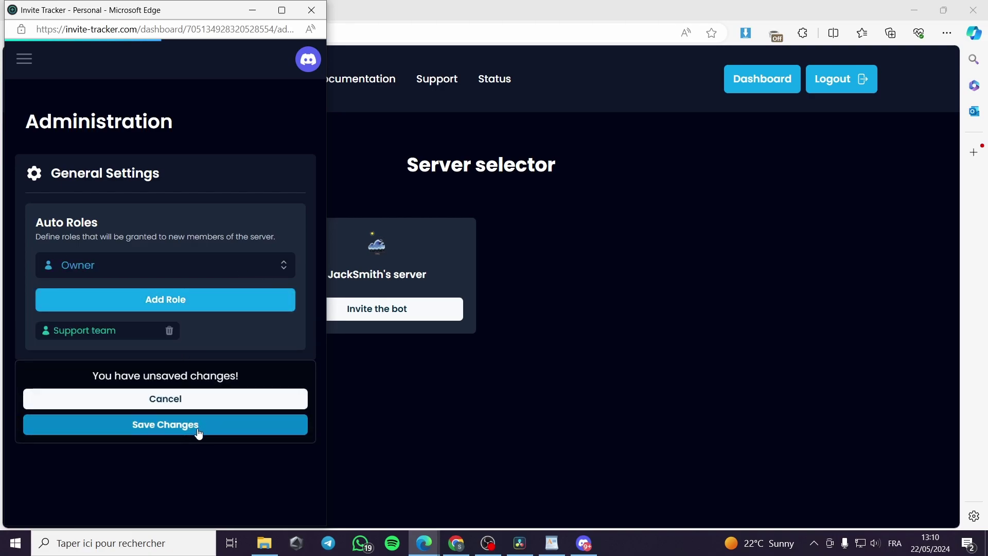
pyautogui.click(179, 431)
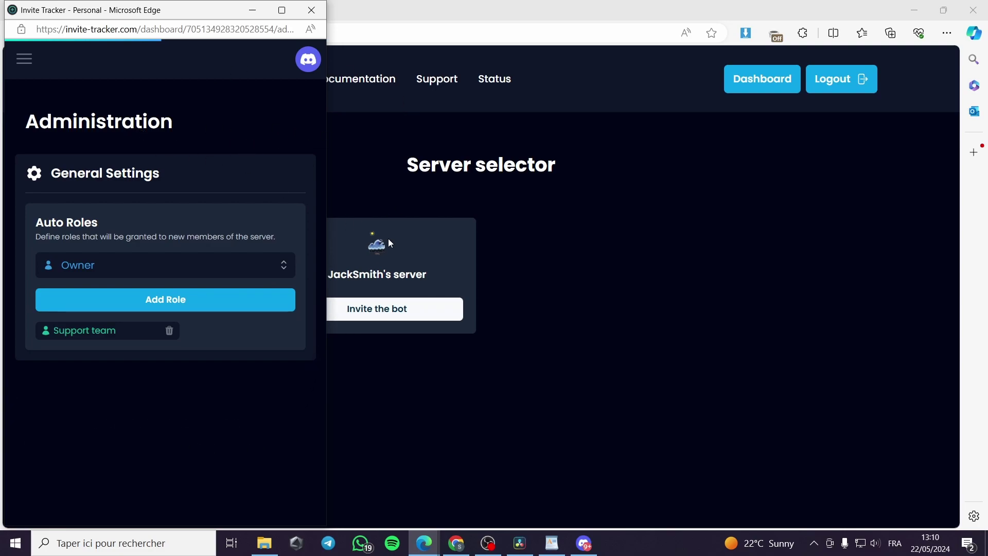
# Add Mod as a second auto role, save, and close the popup dashboard window
pyautogui.moveTo(201, 15); pyautogui.dragTo(518, 78)
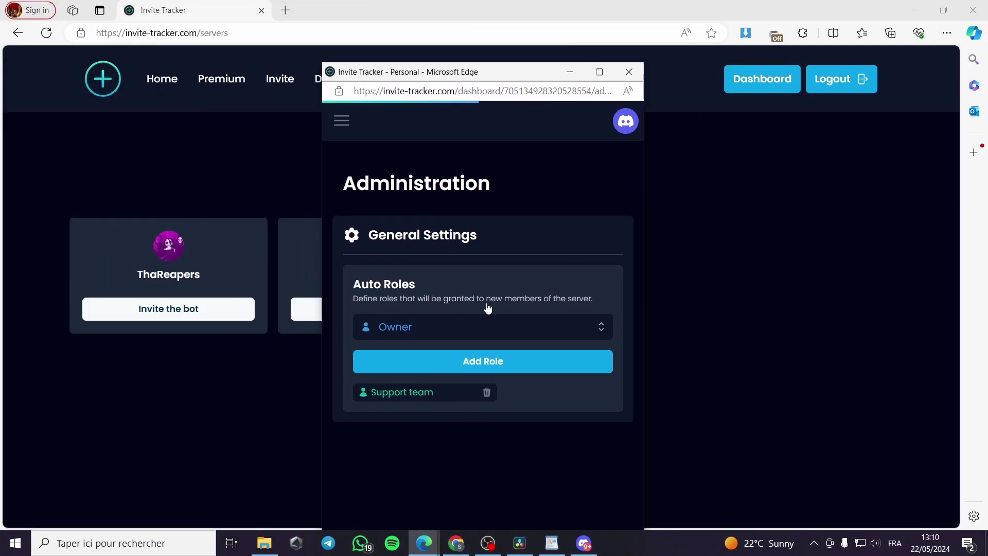
pyautogui.click(511, 362)
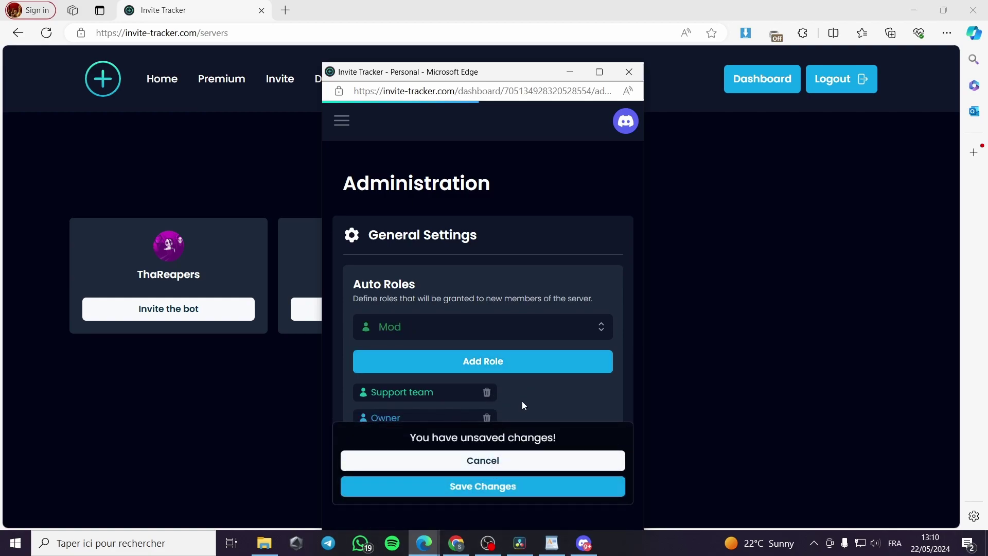
pyautogui.click(487, 417)
pyautogui.click(487, 361)
pyautogui.click(504, 491)
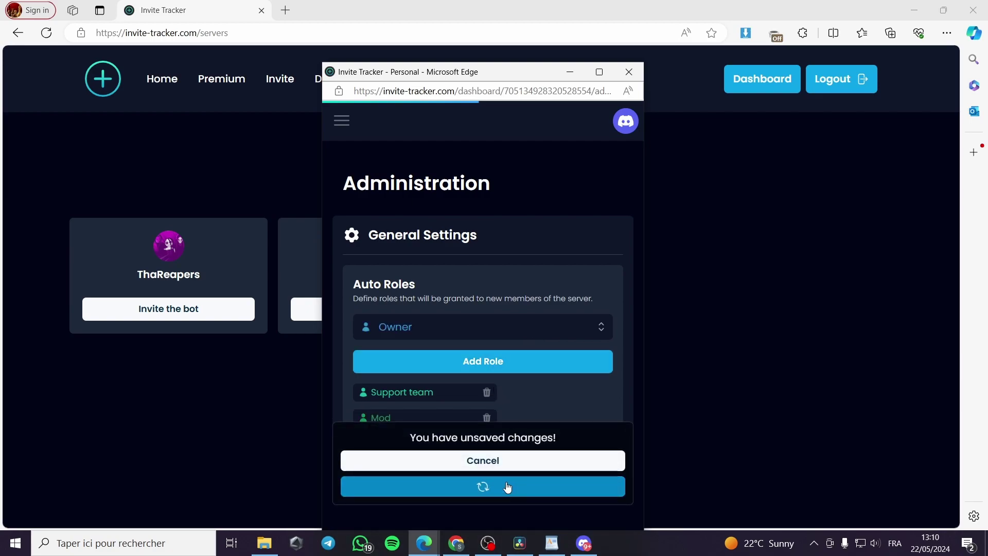
pyautogui.click(344, 121)
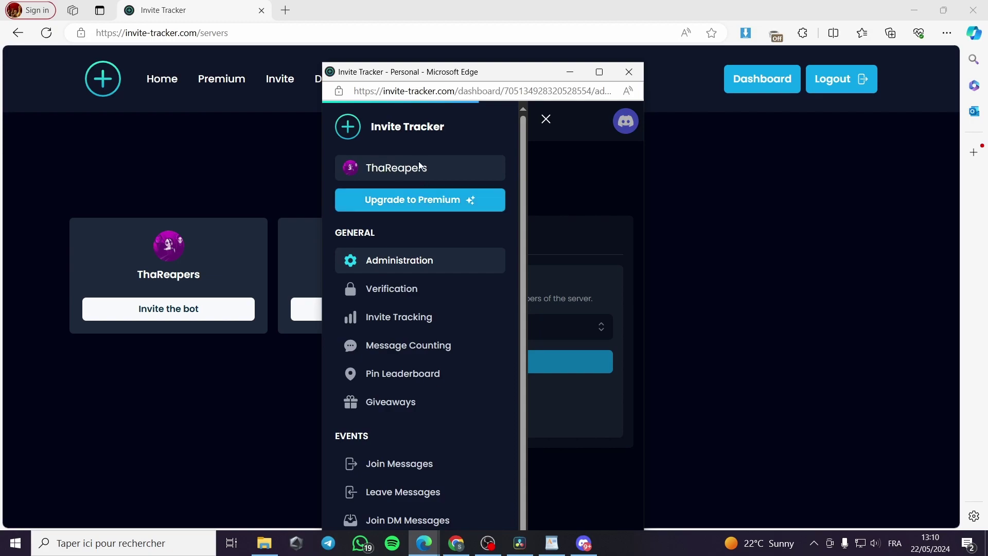
pyautogui.click(629, 71)
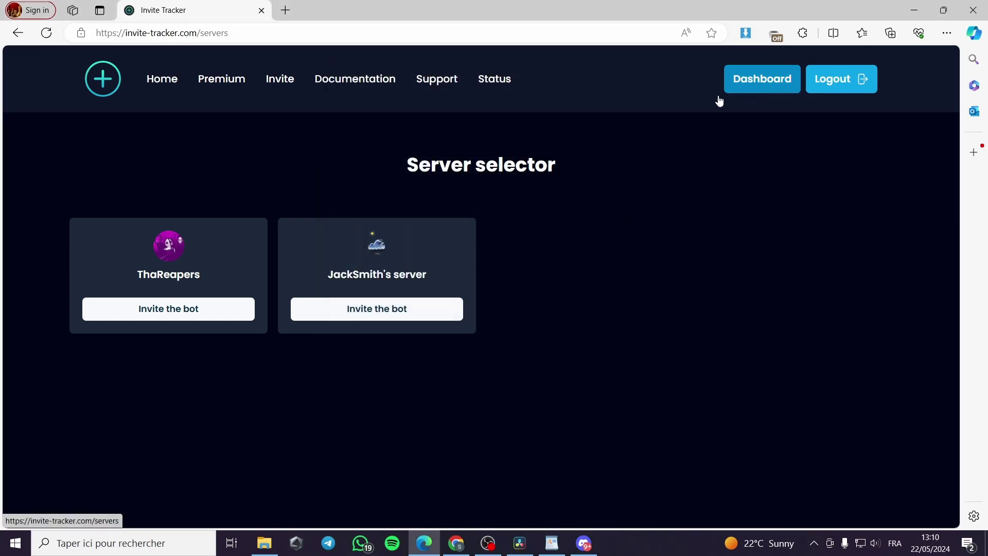
# Go to the Dashboard and configure ThaReapers, briefly checking Discord along the way
pyautogui.click(178, 83)
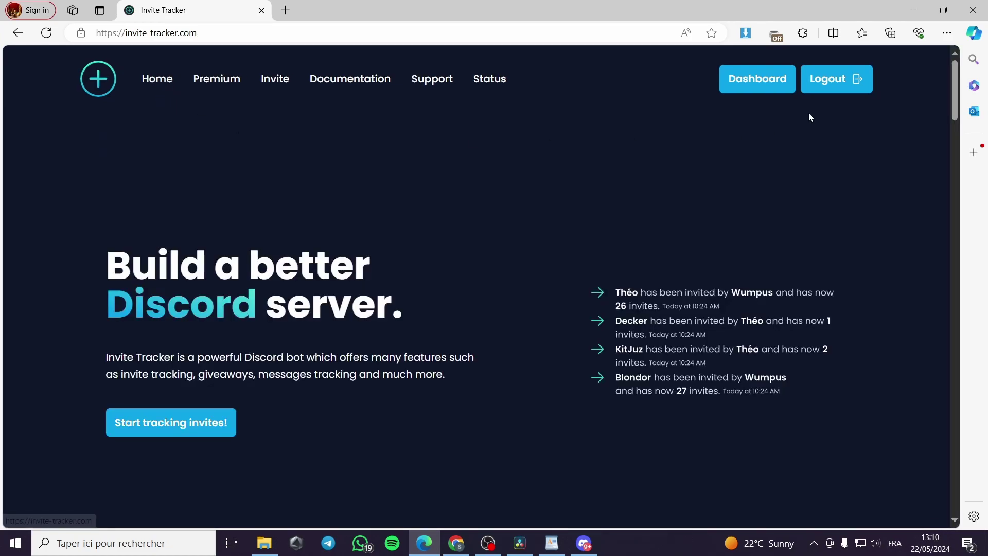
pyautogui.click(761, 80)
pyautogui.click(166, 310)
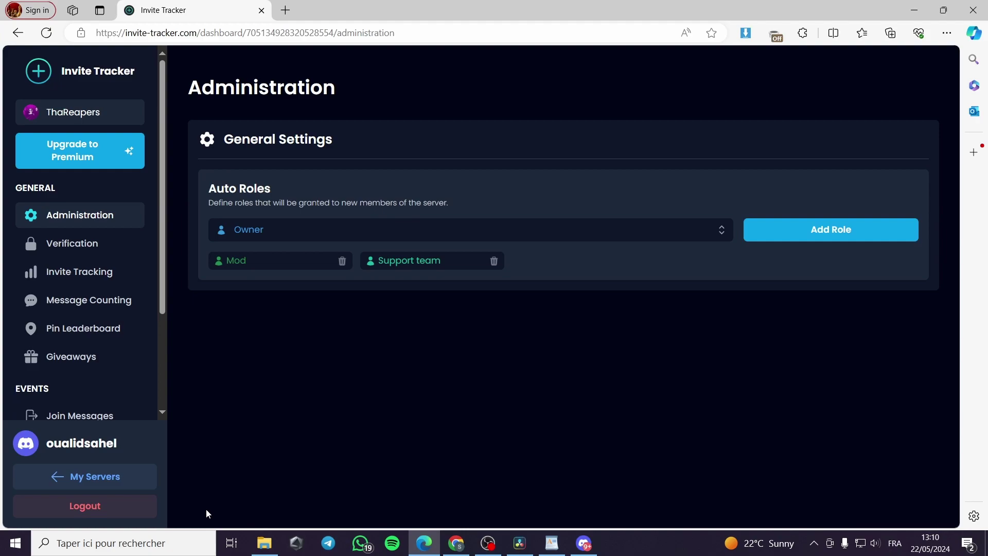
pyautogui.click(585, 543)
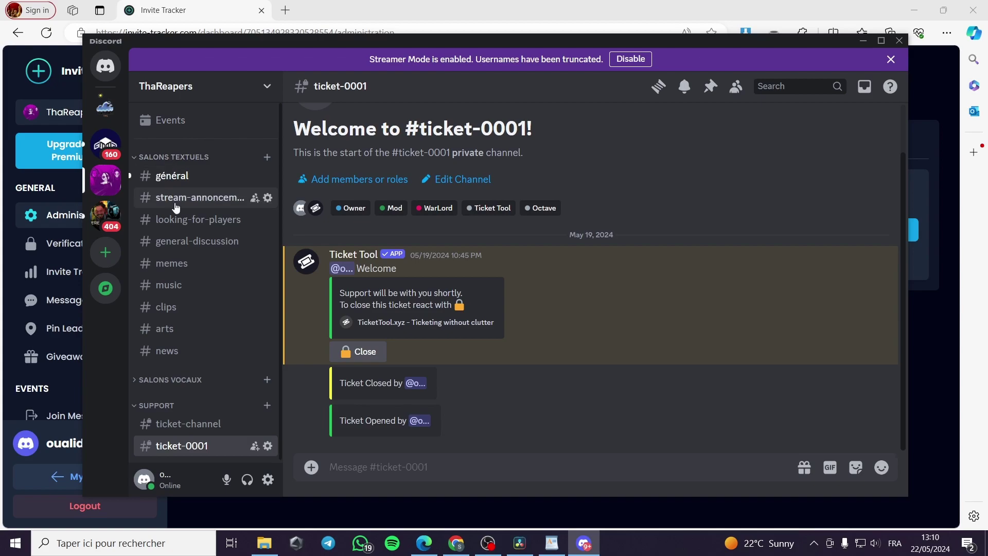
pyautogui.click(864, 40)
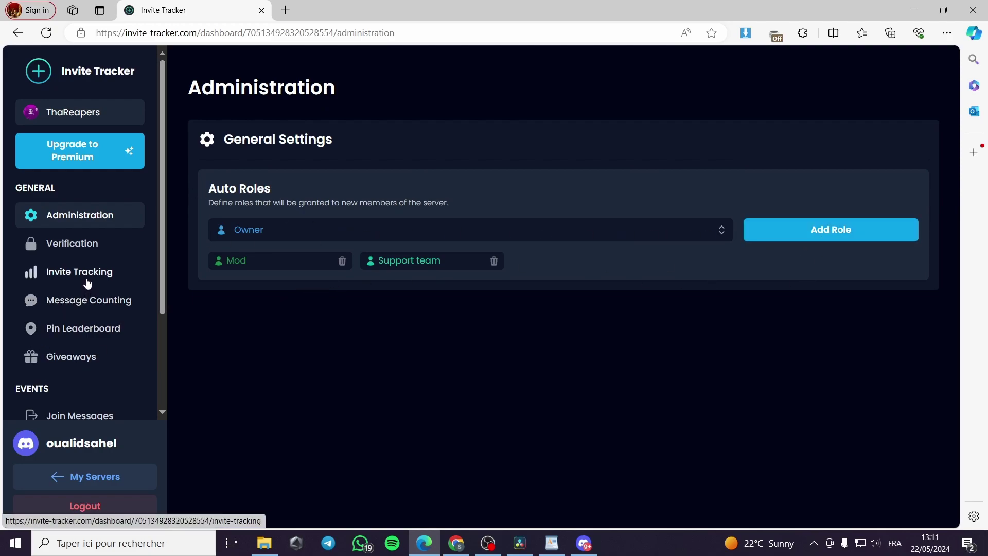
# Show ThaReapers' Invite Tracking page with Fake Delay 3 and empty blacklist
pyautogui.click(62, 279)
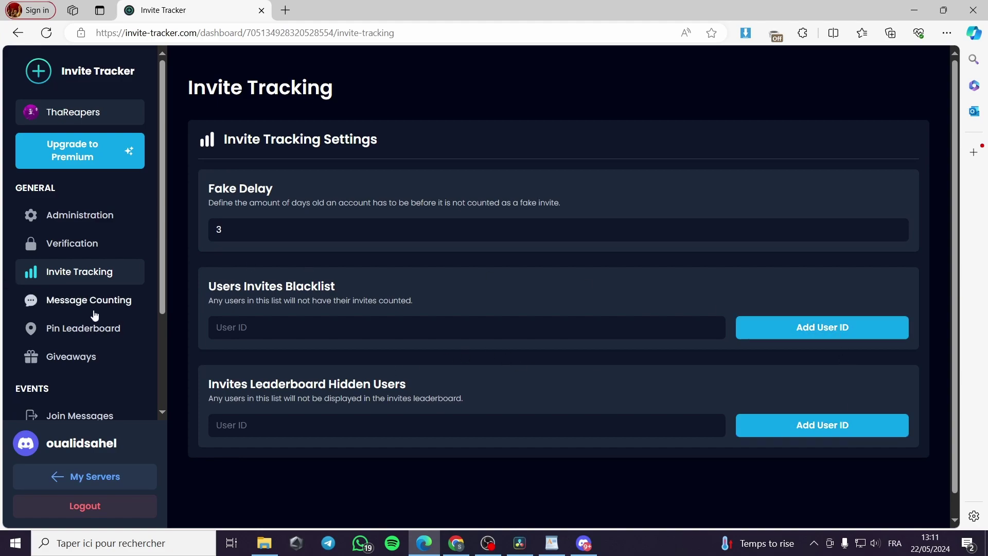
pyautogui.scroll(-3, 92, 314)
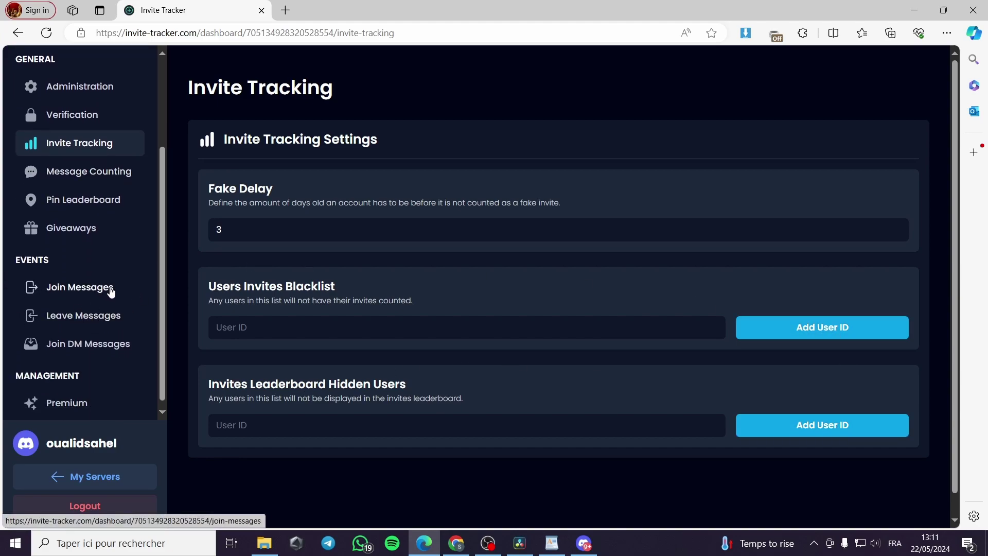
# Enable join messages and keep #général as their channel
pyautogui.click(104, 296)
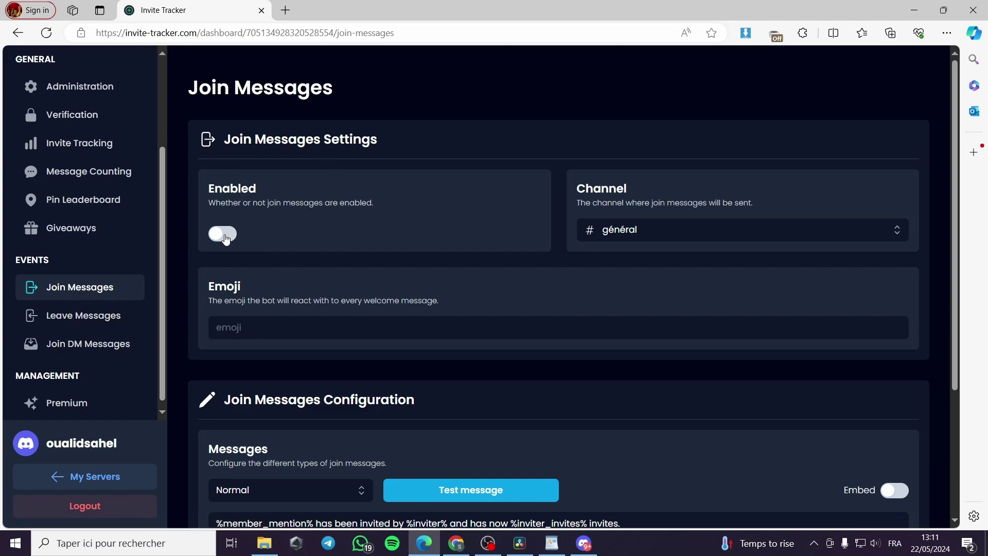
pyautogui.click(226, 237)
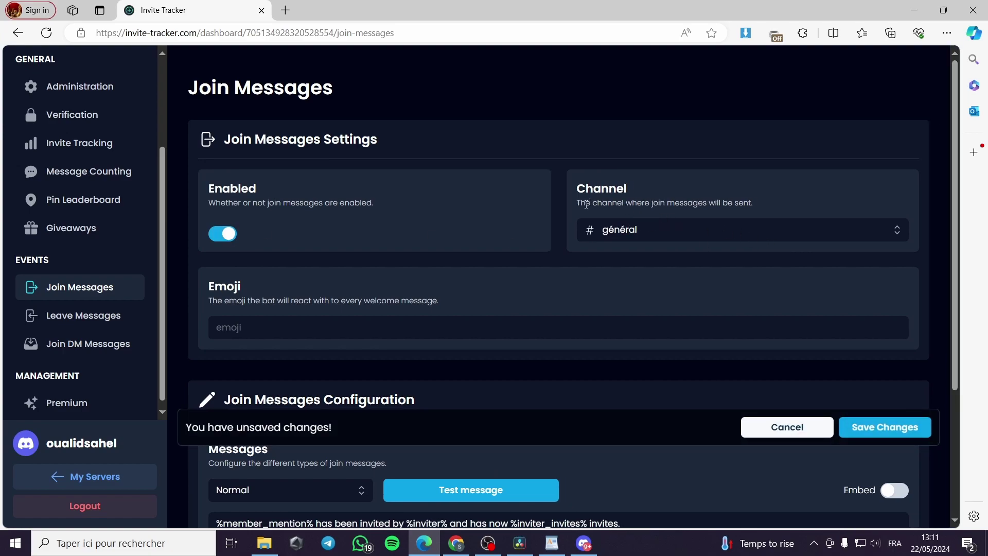
pyautogui.click(766, 230)
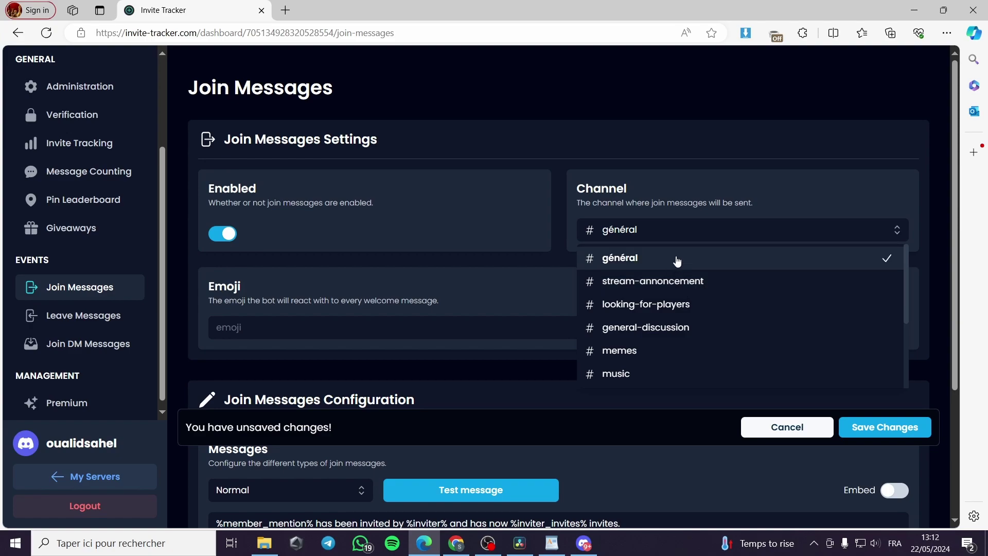
pyautogui.click(676, 261)
pyautogui.click(680, 232)
pyautogui.click(674, 262)
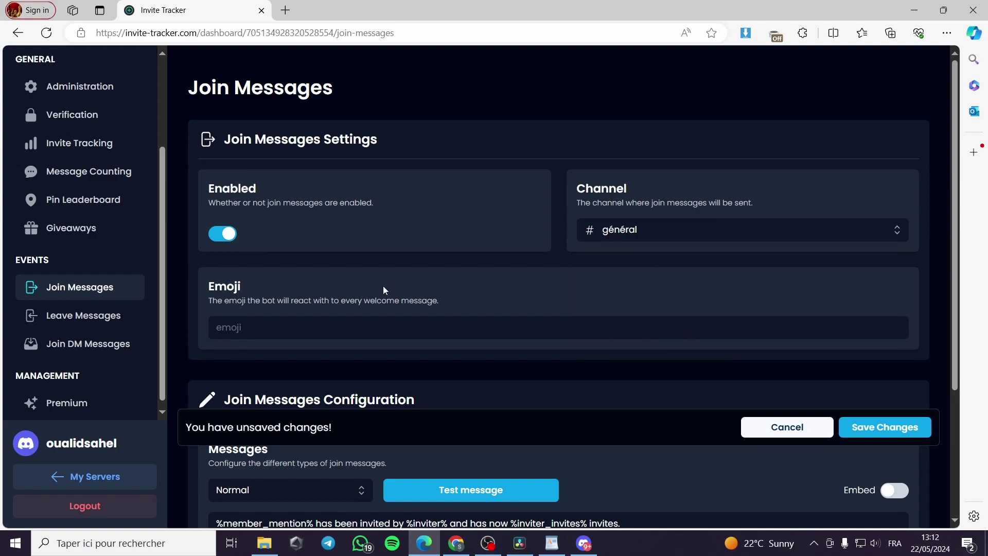
# Leave the join message reaction Emoji field empty after clearing a stray character
pyautogui.scroll(-1, 361, 288)
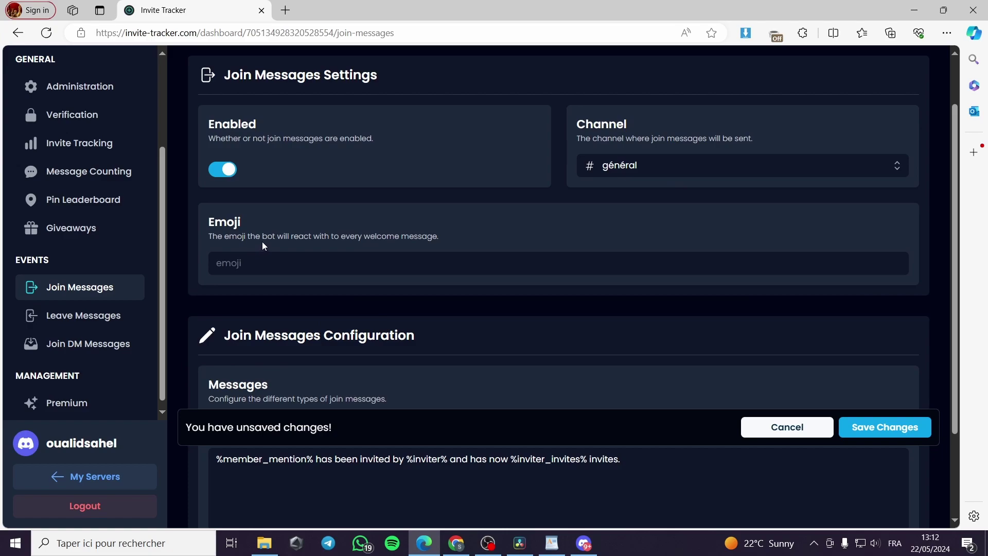
pyautogui.click(313, 261)
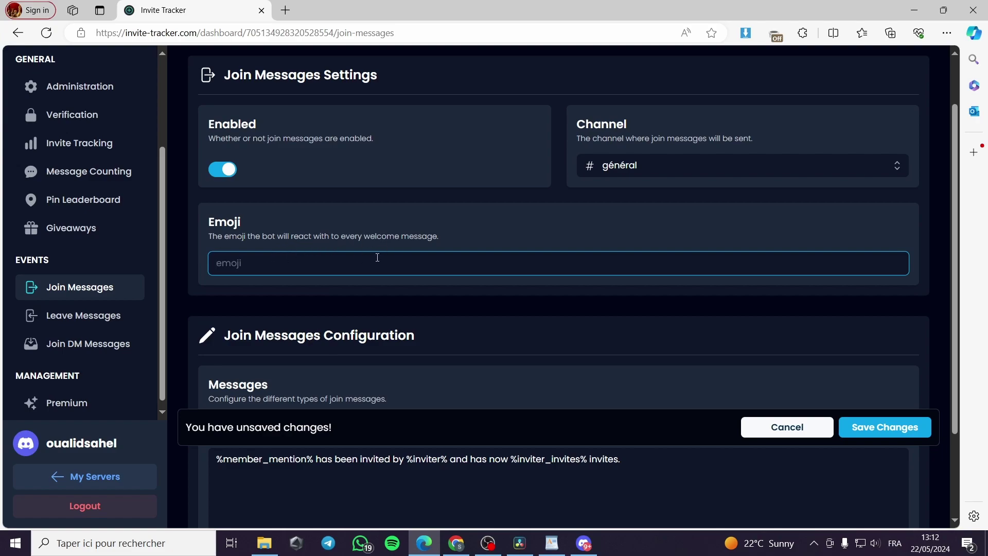
pyautogui.write('d')
pyautogui.press('BackSpace')
pyautogui.scroll(-2, 367, 248)
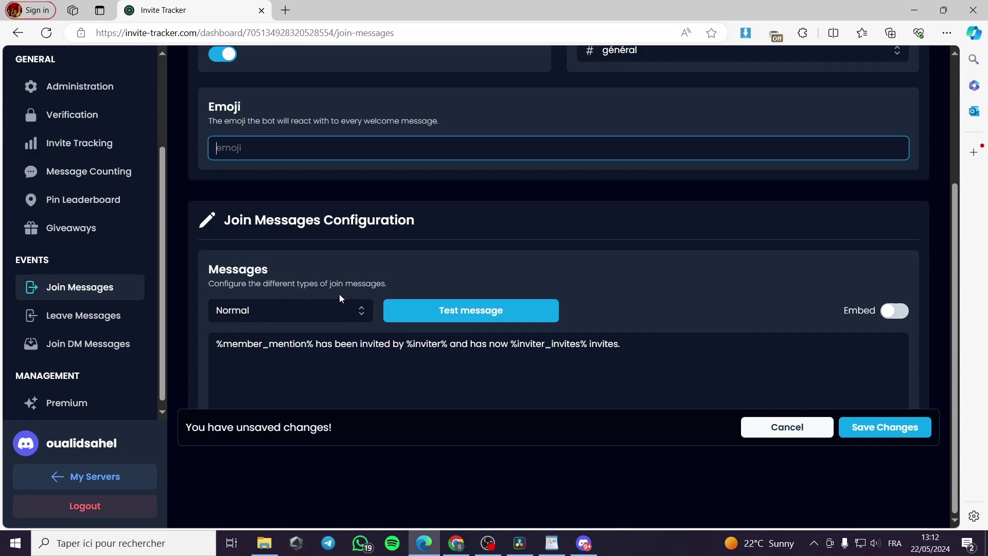
# Switch the join message type to Bot, skip the Premium embed option, and save
pyautogui.click(351, 317)
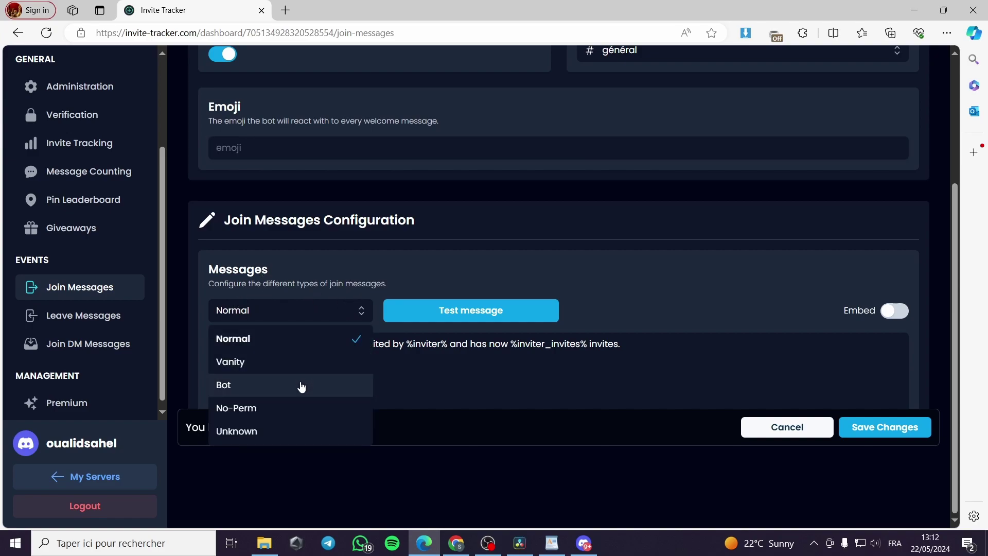
pyautogui.click(302, 386)
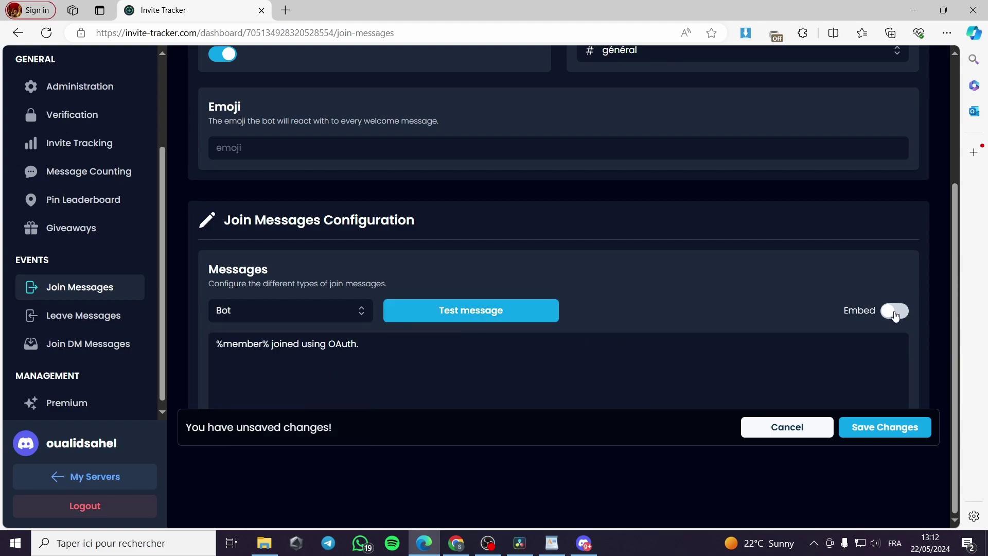
pyautogui.click(896, 312)
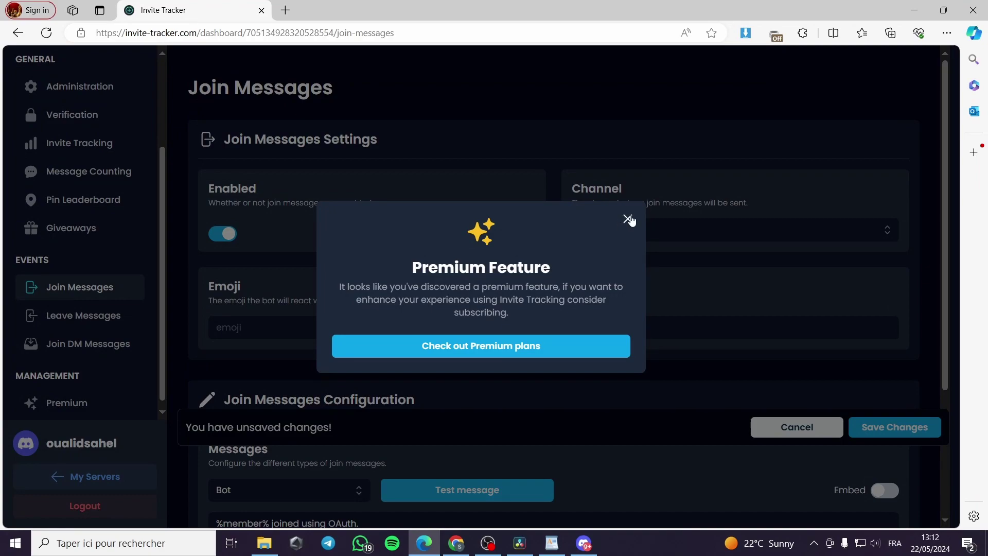
pyautogui.click(628, 219)
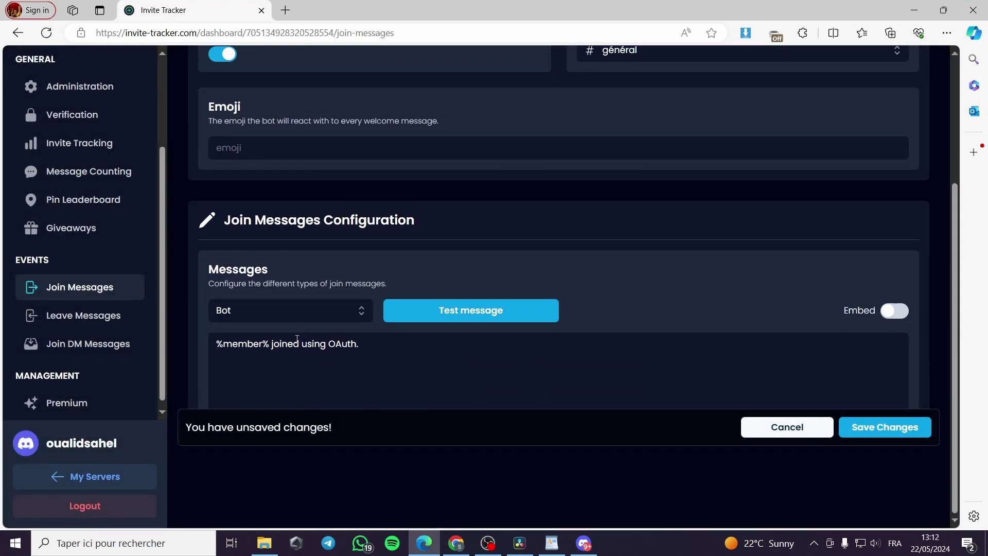
pyautogui.click(887, 430)
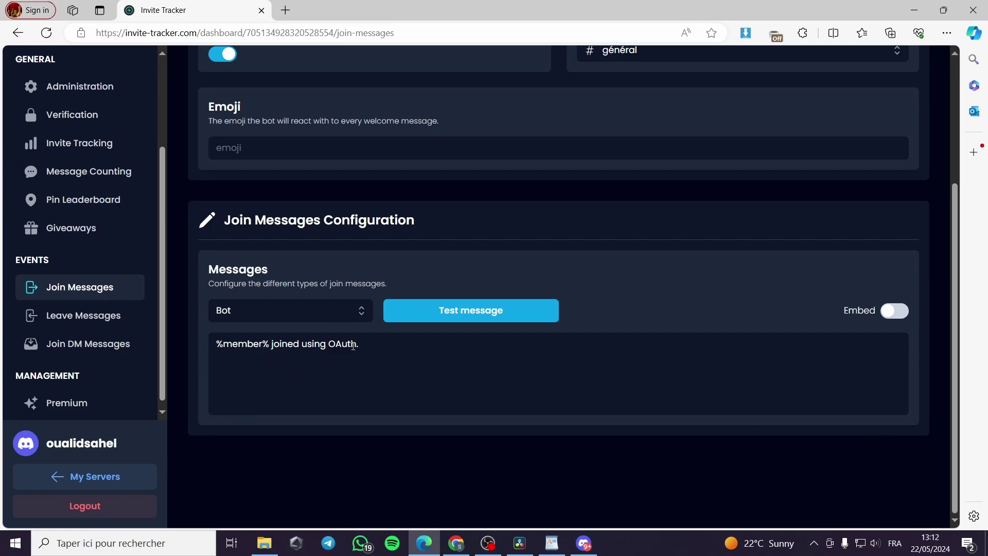
# Replace 'OAuth' with 'The Team' in the Bot join message, test it, and check Discord
pyautogui.moveTo(330, 345); pyautogui.dragTo(355, 345)
pyautogui.write('TH')
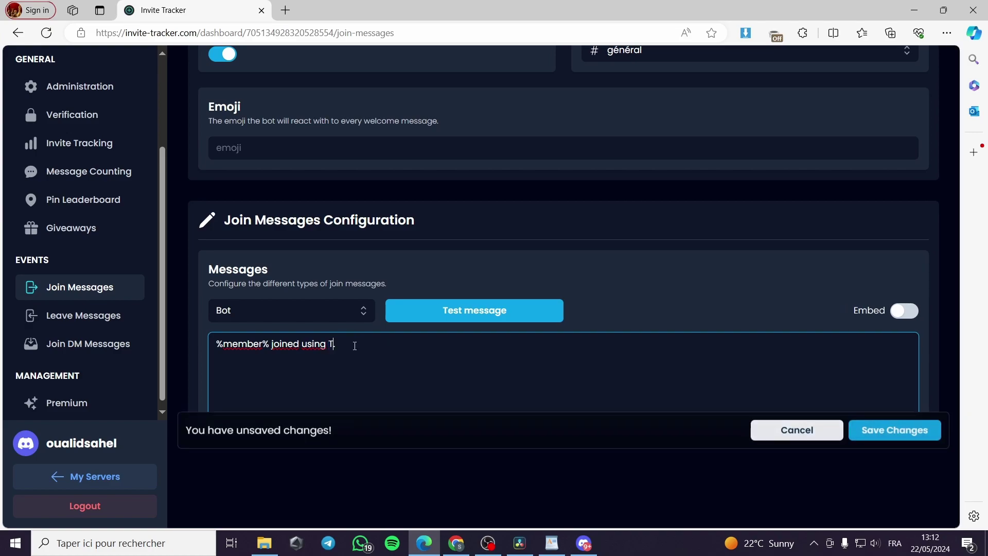
pyautogui.press('BackSpace')
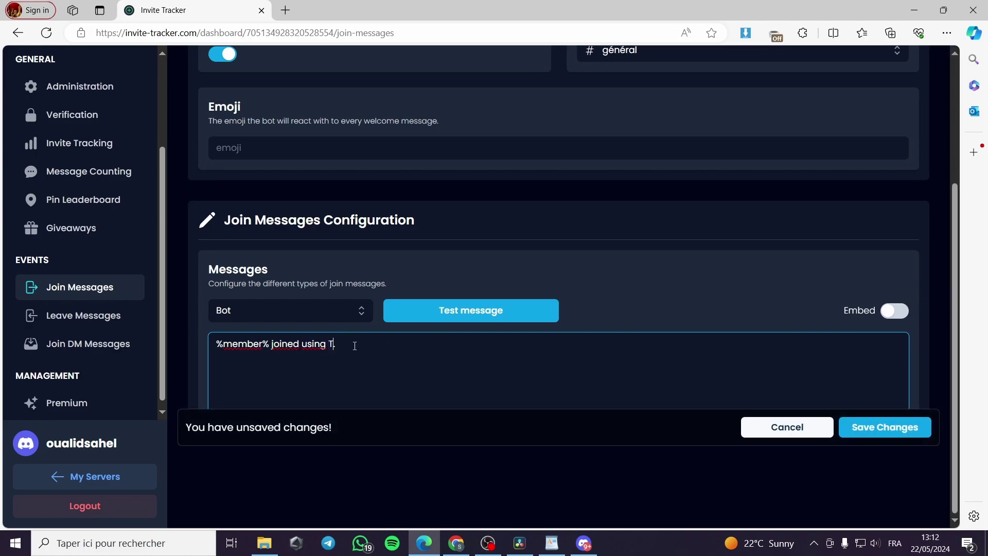
pyautogui.write('he Team')
pyautogui.click(494, 315)
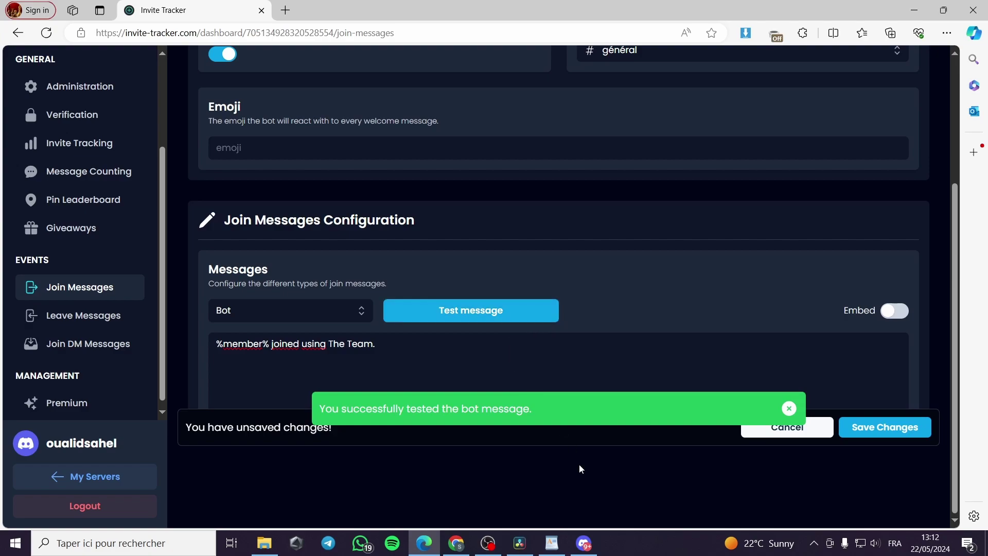
pyautogui.click(585, 543)
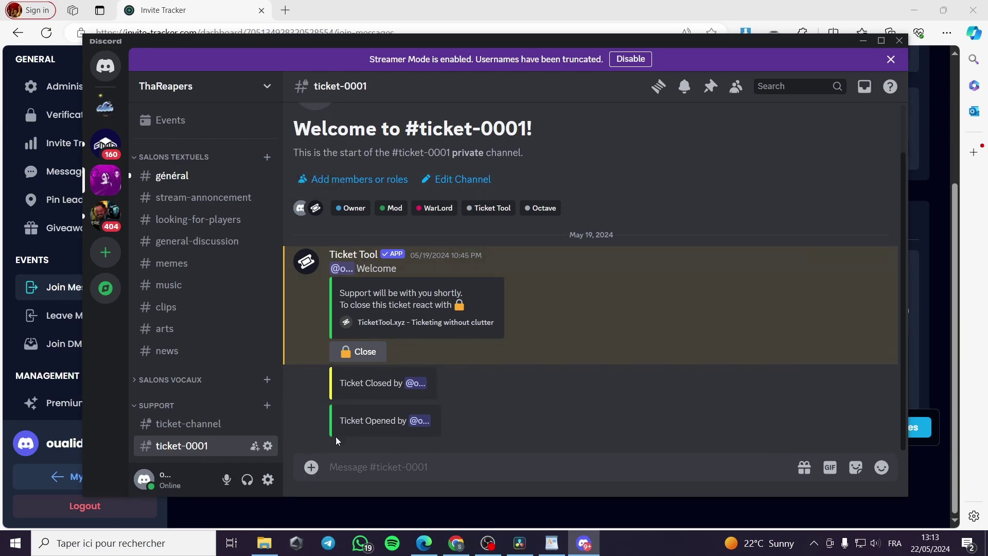
# Enable leave messages for ThaReapers and save the change
pyautogui.click(864, 40)
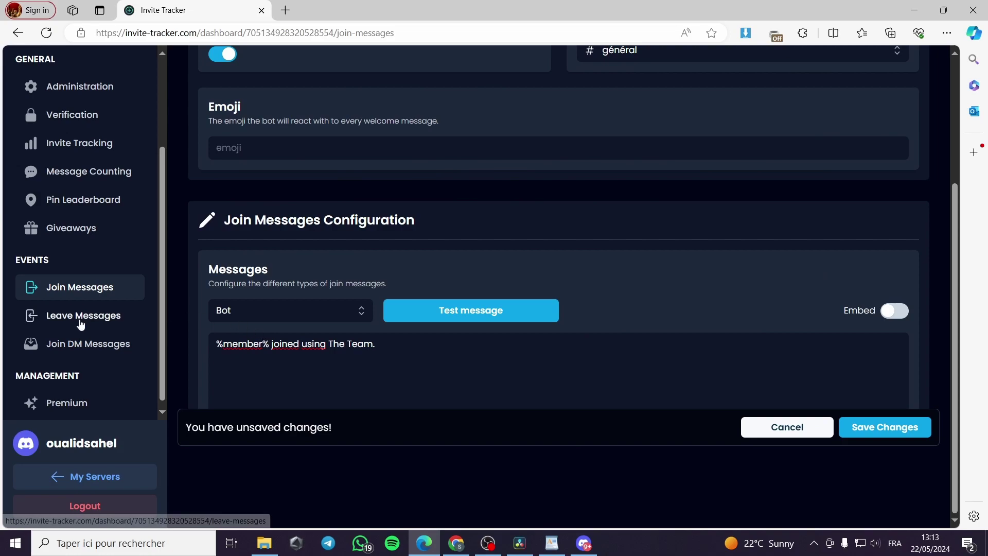
pyautogui.click(101, 324)
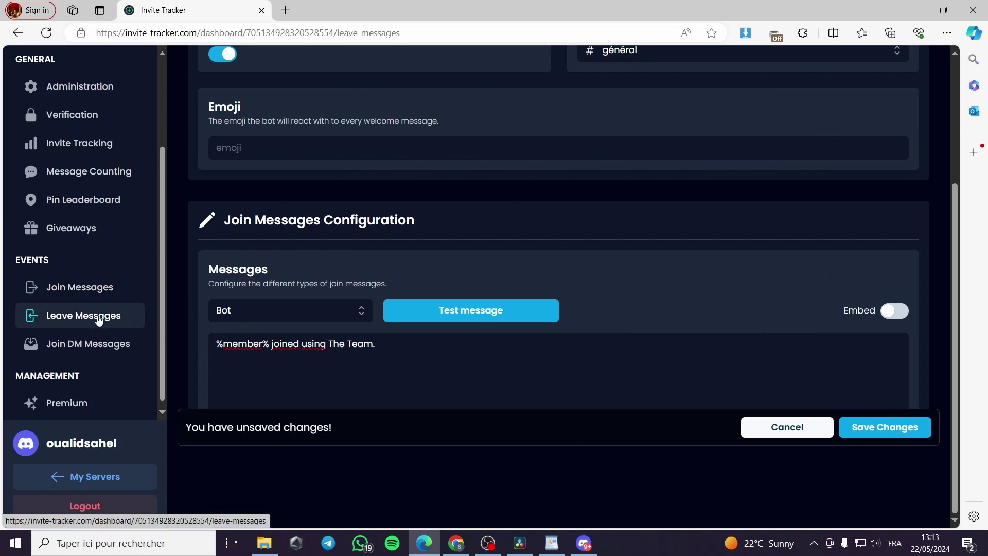
pyautogui.click(223, 152)
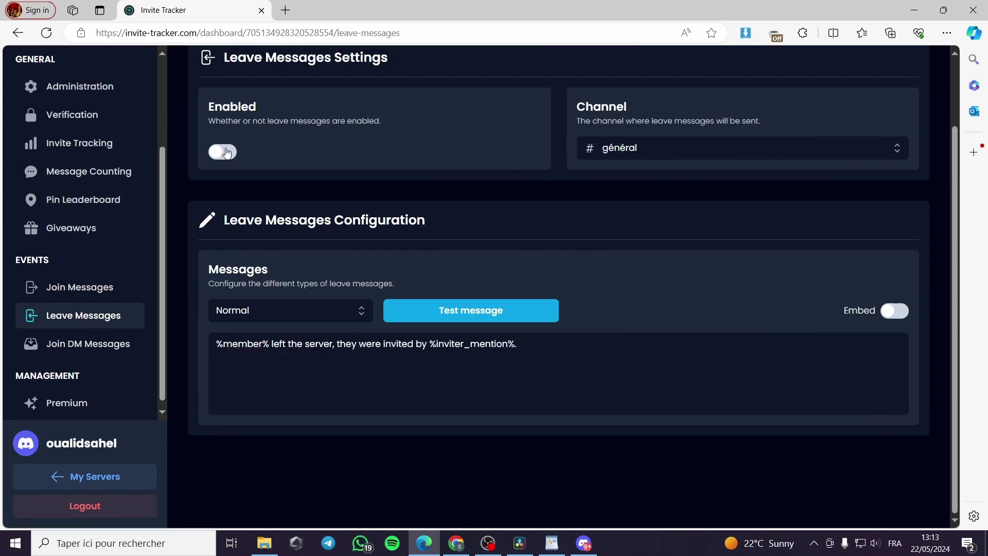
pyautogui.click(891, 430)
# Keep channel #général and type Normal, send a test leave message, and check Discord
pyautogui.click(723, 151)
pyautogui.click(723, 151)
pyautogui.click(633, 157)
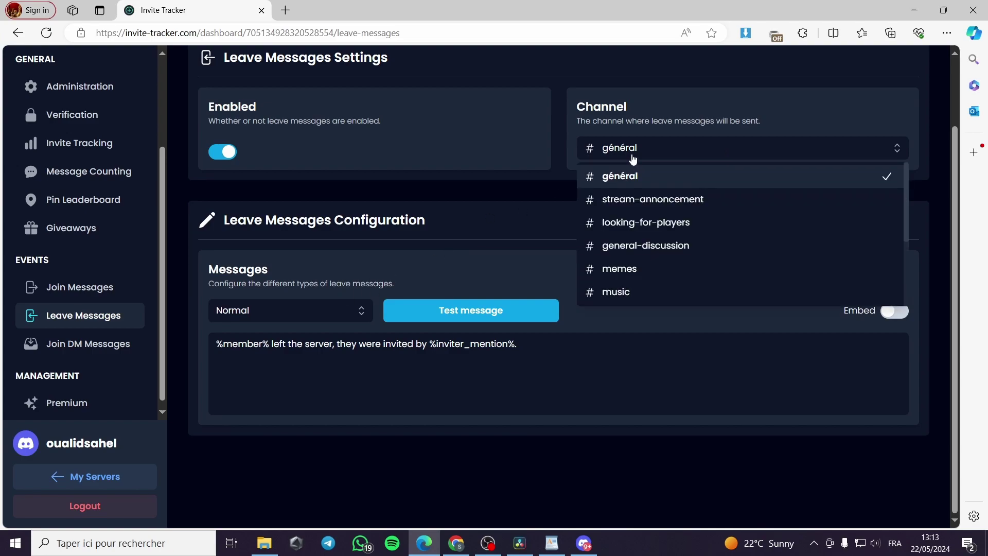
pyautogui.click(358, 311)
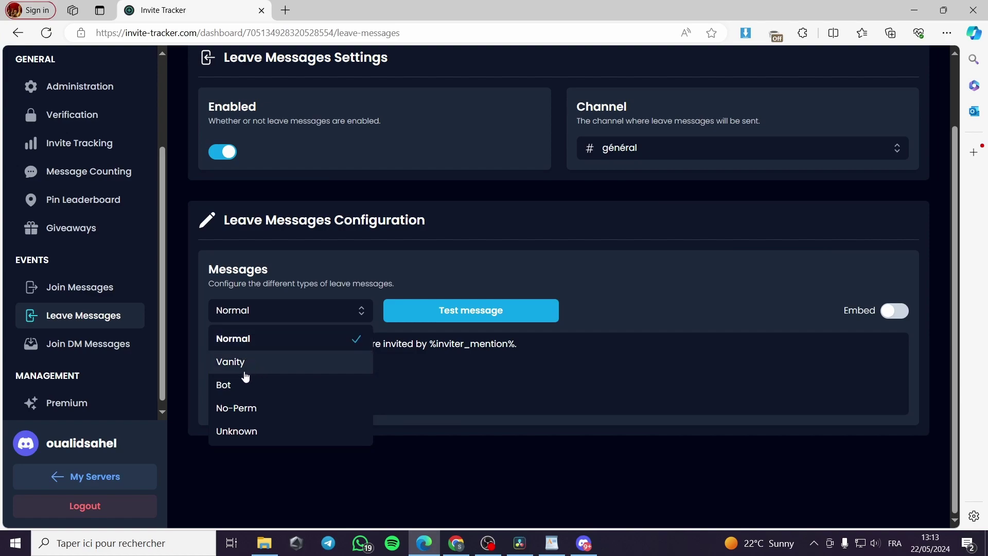
pyautogui.click(254, 340)
pyautogui.click(505, 319)
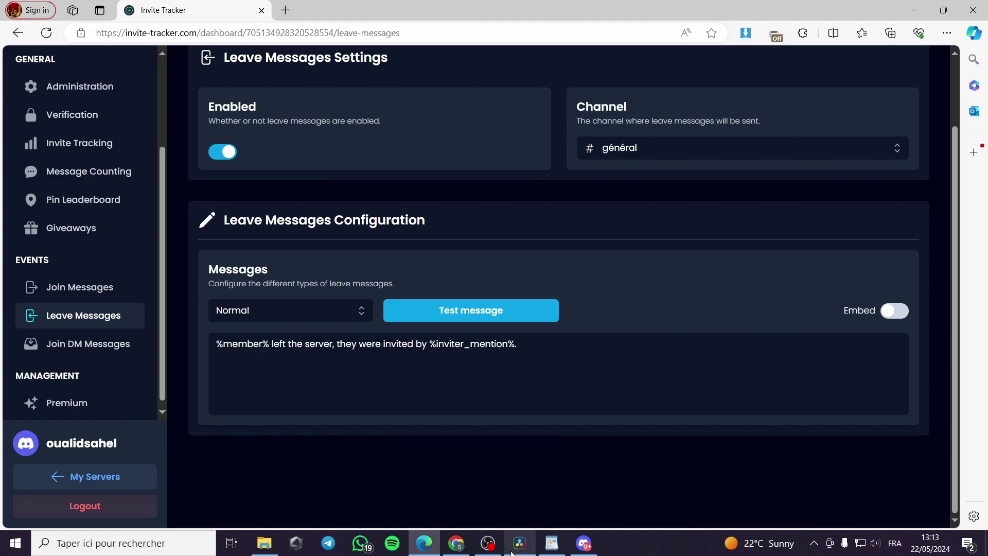
pyautogui.click(584, 543)
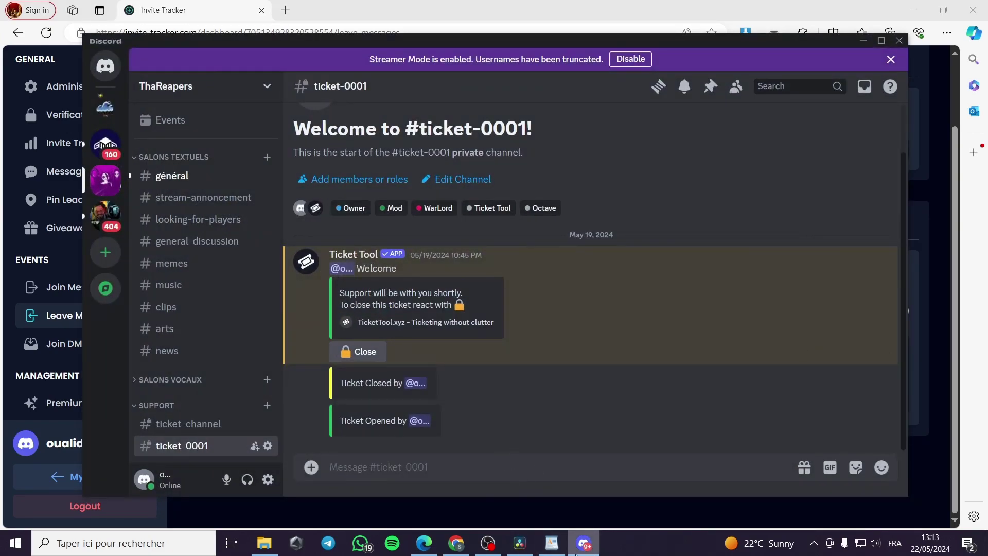
pyautogui.click(583, 543)
pyautogui.scroll(2, 566, 290)
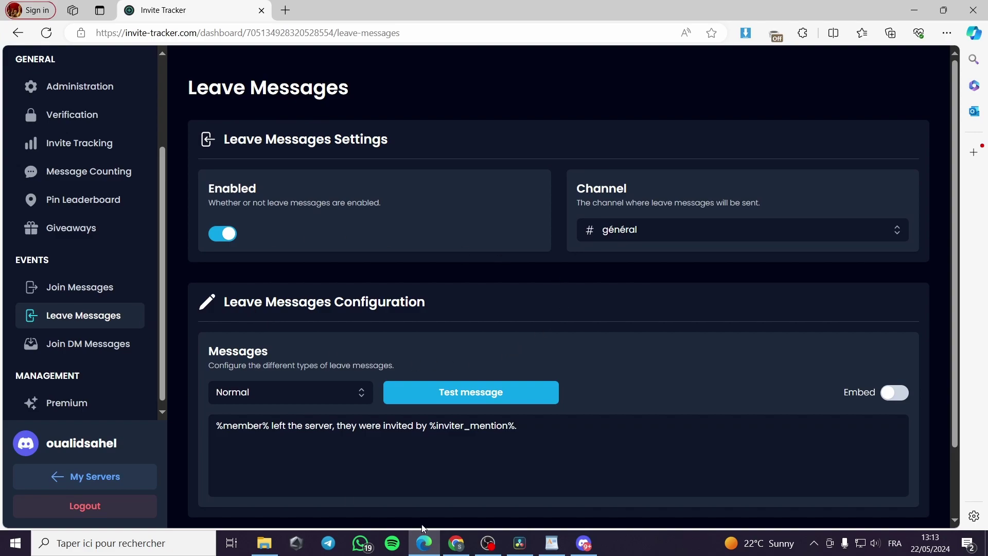
# Copy an invite link for the ThaReapers server from its Invite People dialog
pyautogui.click(586, 543)
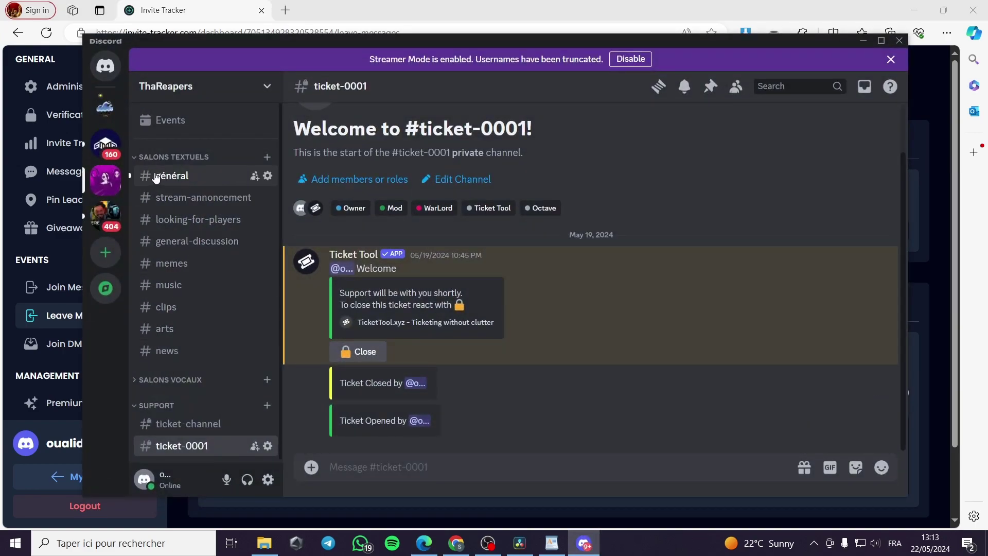
pyautogui.rightClick(107, 179)
pyautogui.click(147, 214)
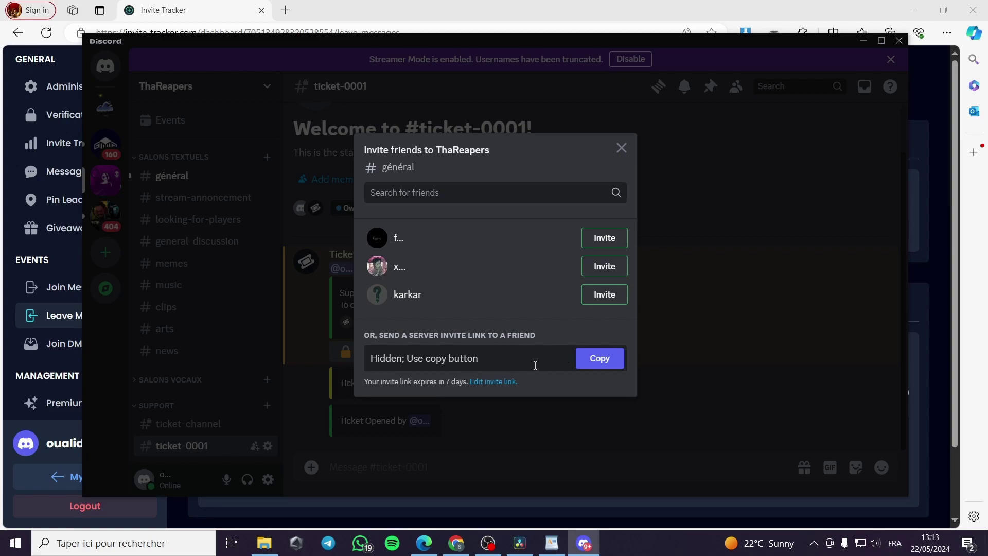
pyautogui.click(598, 370)
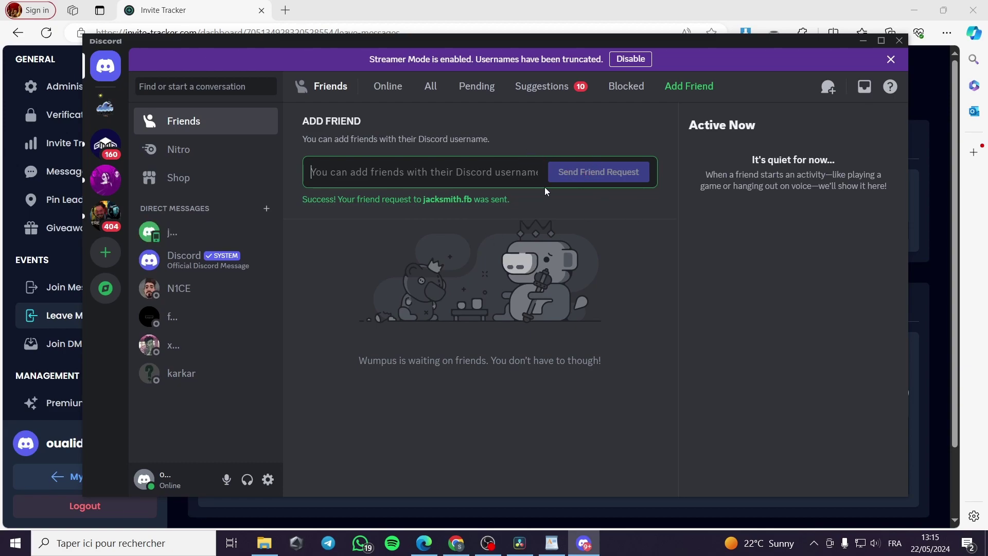
# Send the new friend an invite to ThaReapers by searching for them in Invite People
pyautogui.click(191, 239)
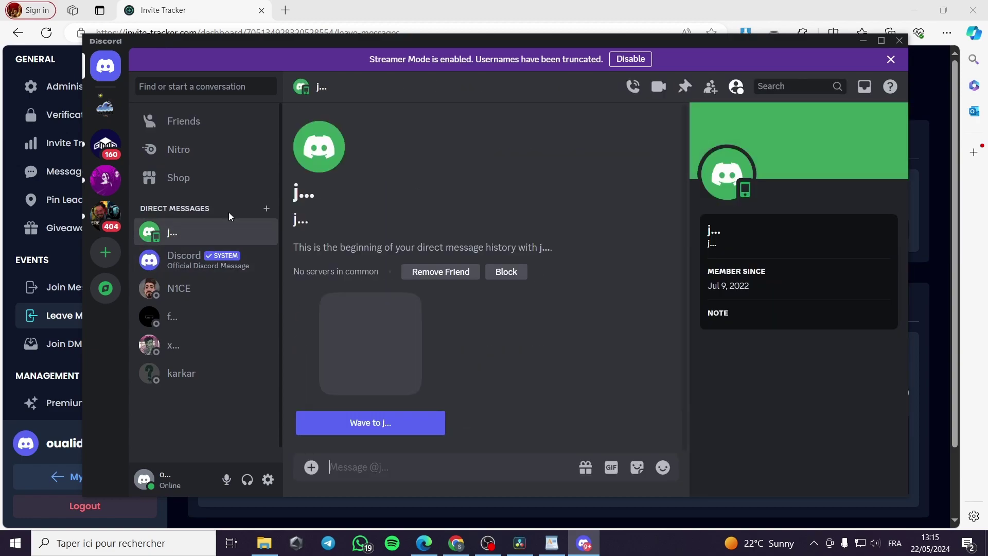
pyautogui.click(100, 178)
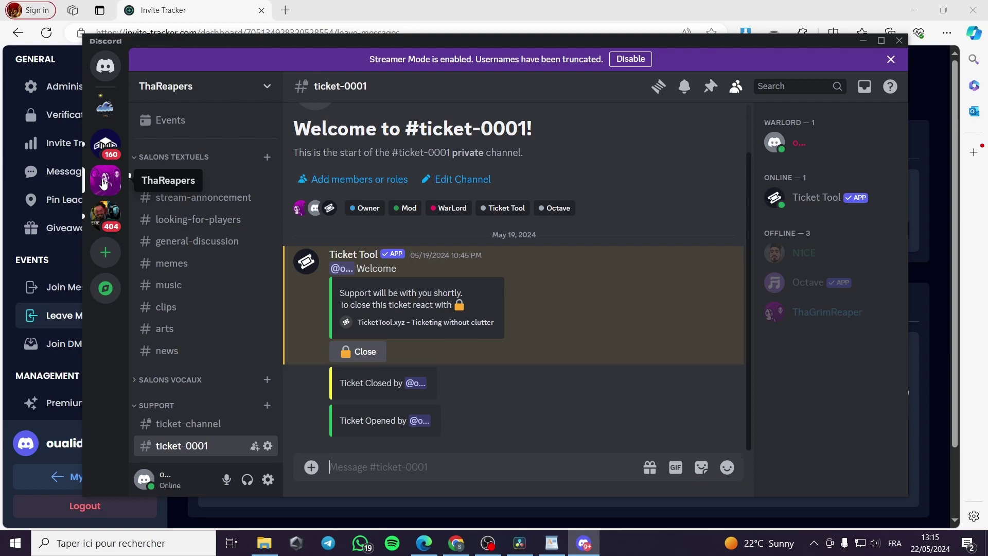
pyautogui.rightClick(103, 182)
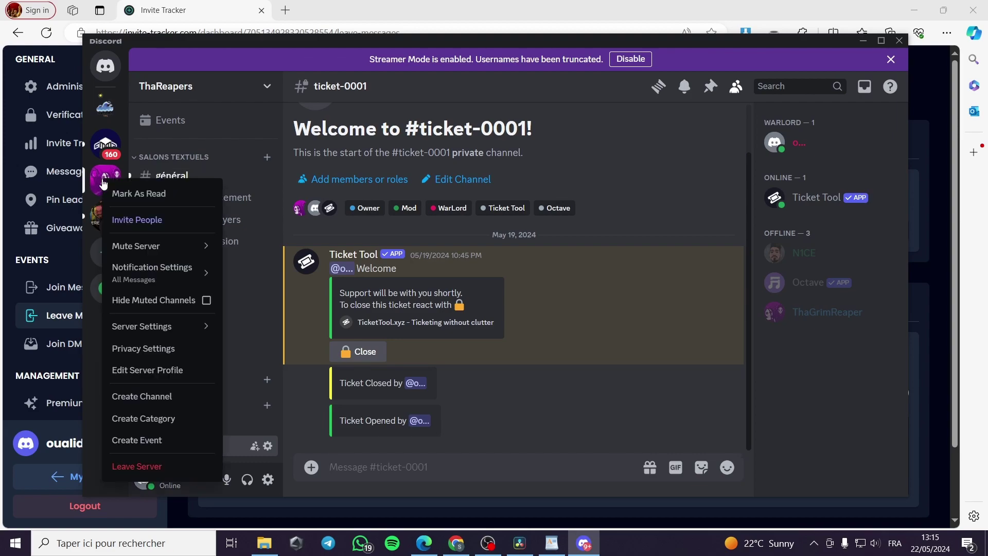
pyautogui.click(160, 222)
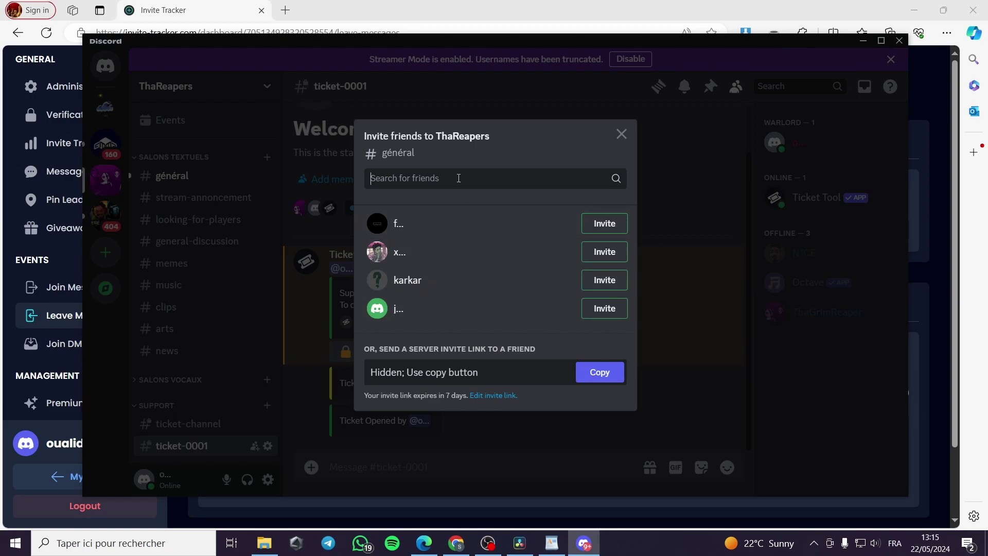
pyautogui.write('ja')
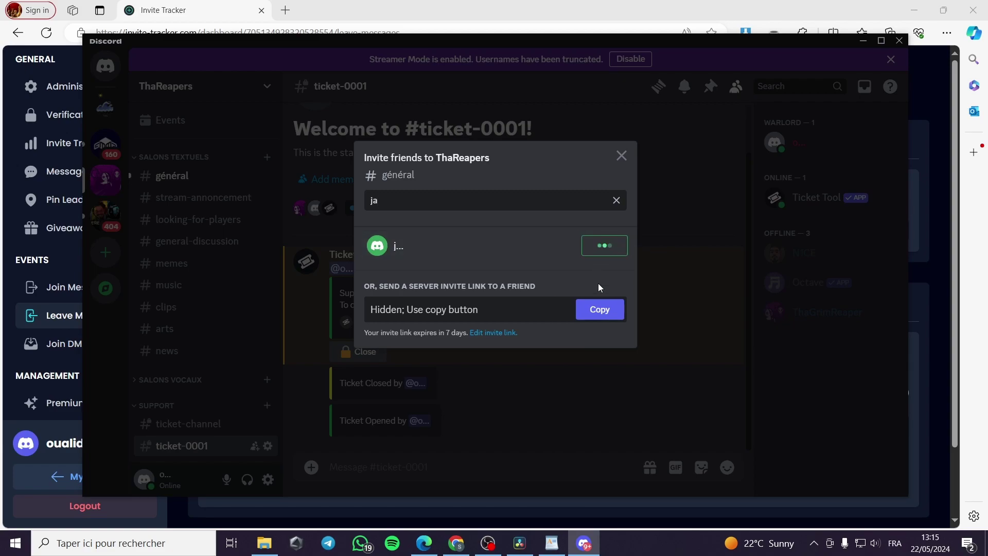
pyautogui.click(621, 156)
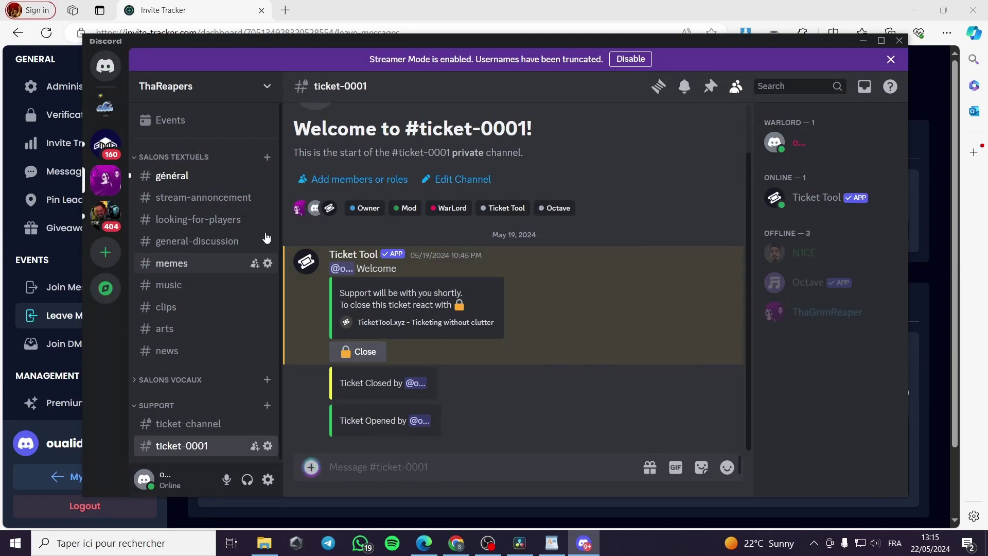
# Open the ThaReapers #général channel to view Invite Tracker's join and leave messages
pyautogui.click(186, 179)
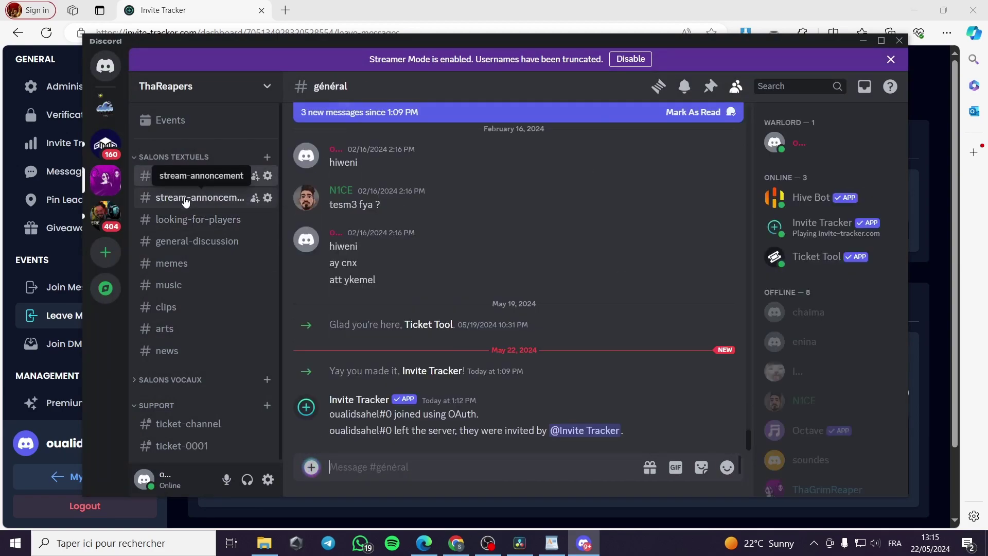